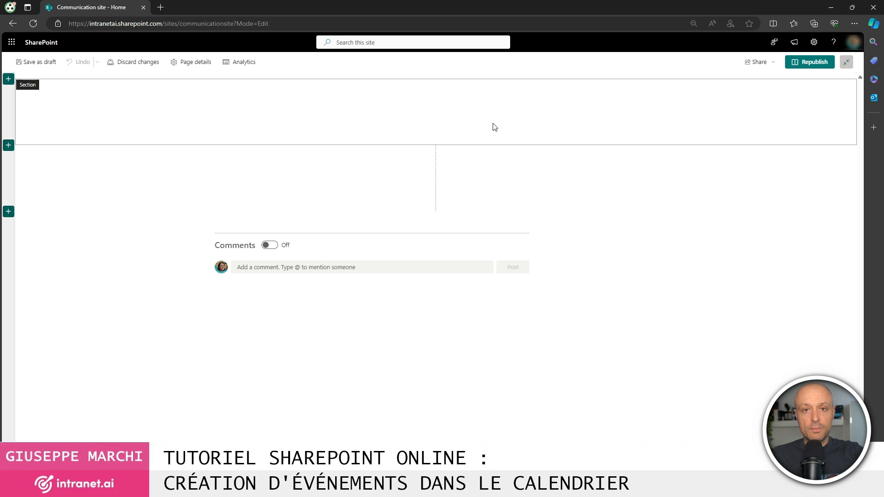
# Insert the Events web part into the empty top section, found by searching 'event'.
pyautogui.click(436, 85)
pyautogui.write('event')
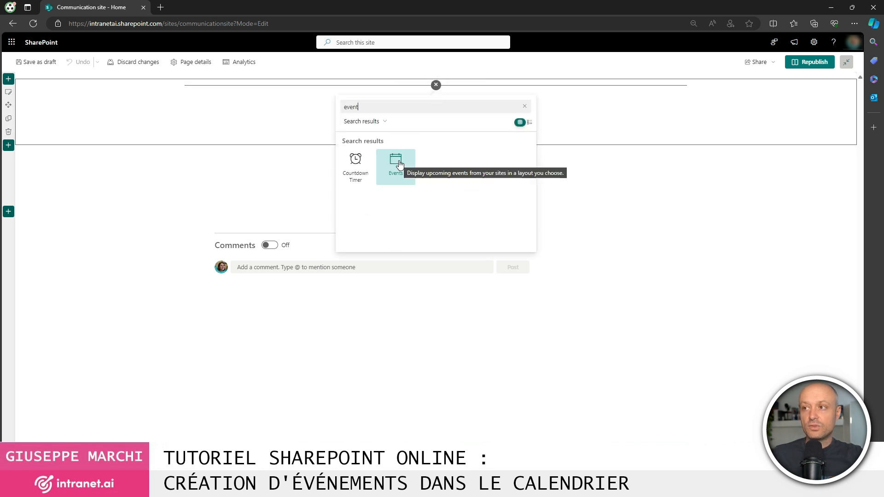
pyautogui.click(400, 164)
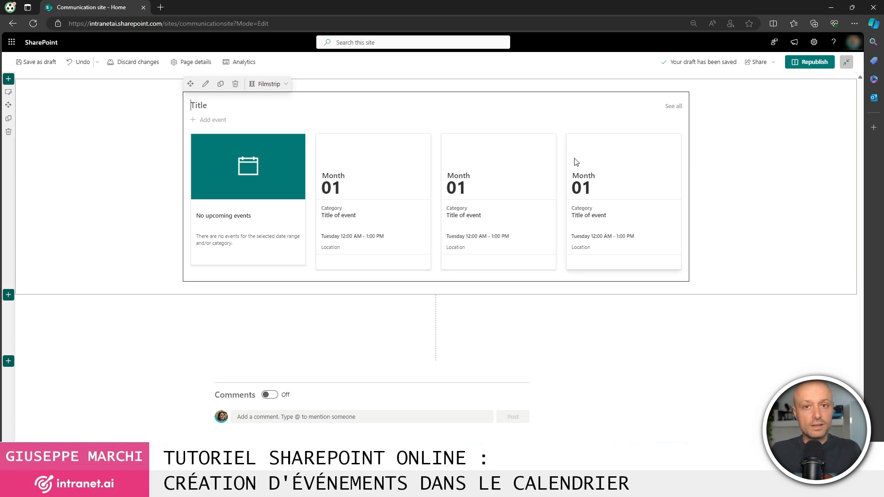
# Set the Events web part layout to Compact, after briefly trying Filmstrip.
pyautogui.click(282, 85)
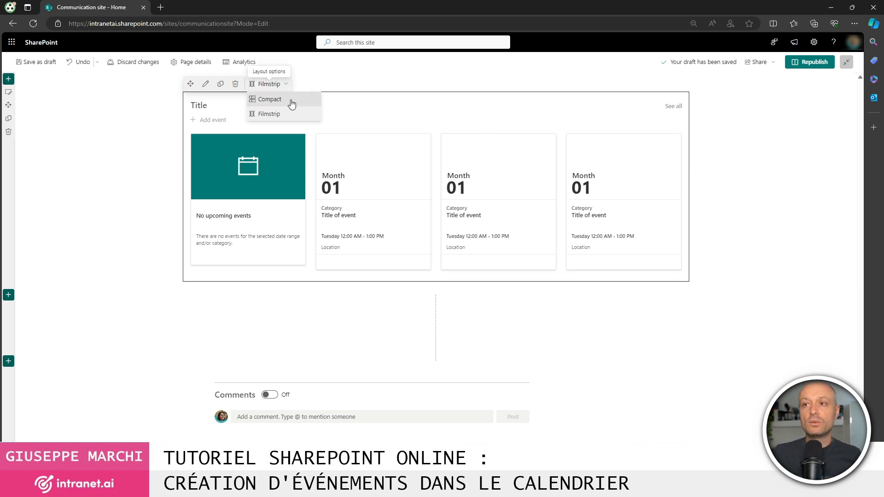
pyautogui.click(291, 104)
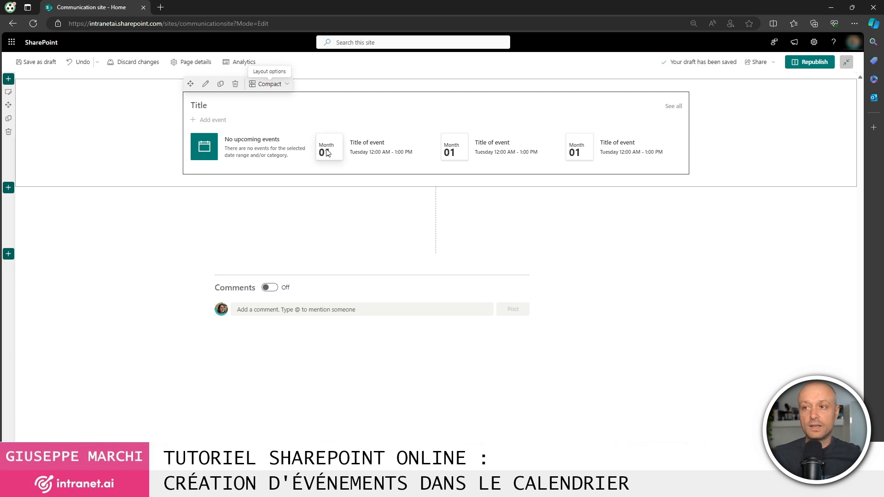
pyautogui.click(281, 85)
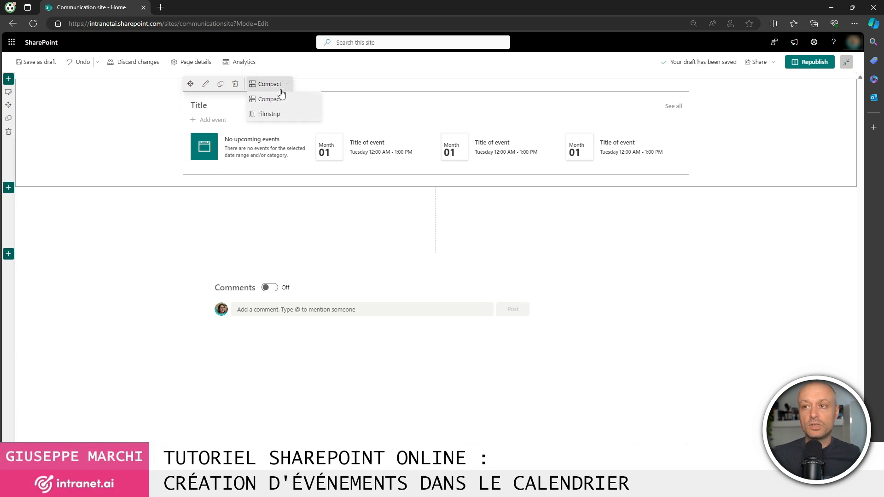
pyautogui.click(277, 115)
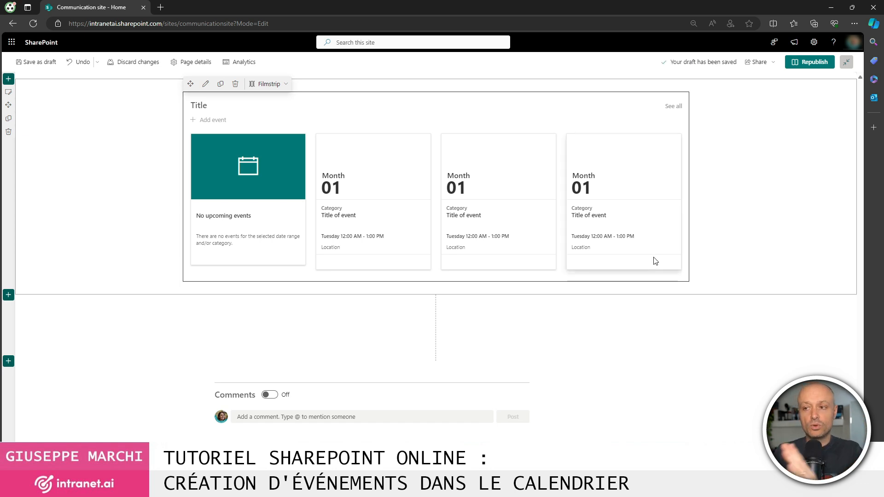
pyautogui.click(269, 84)
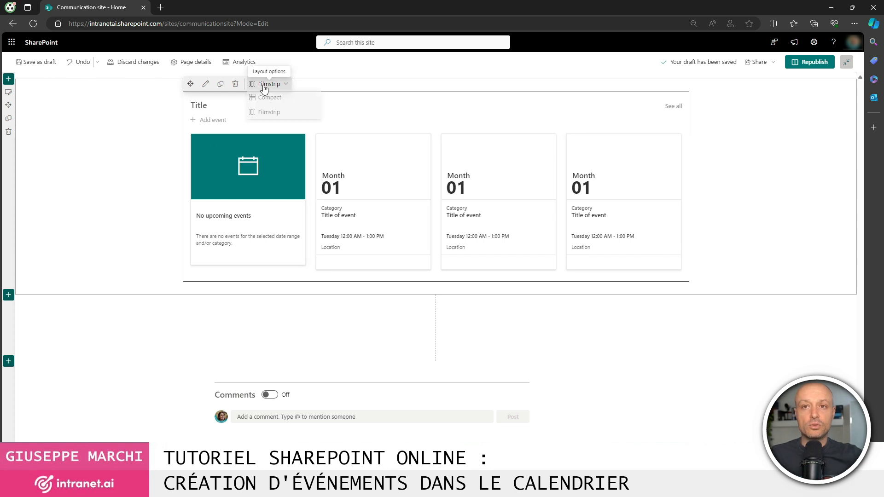
pyautogui.click(274, 100)
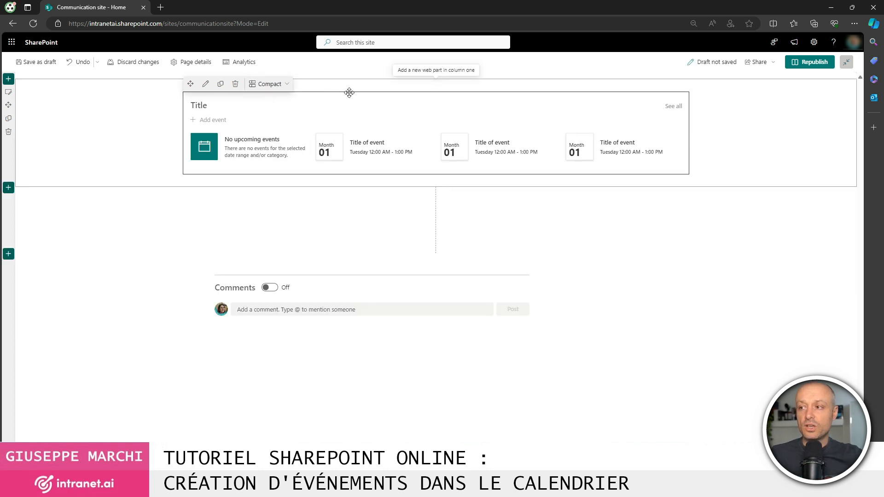
# Move the Events web part down, make that section One-third right, move it back up, and republish.
pyautogui.moveTo(465, 190); pyautogui.dragTo(507, 213)
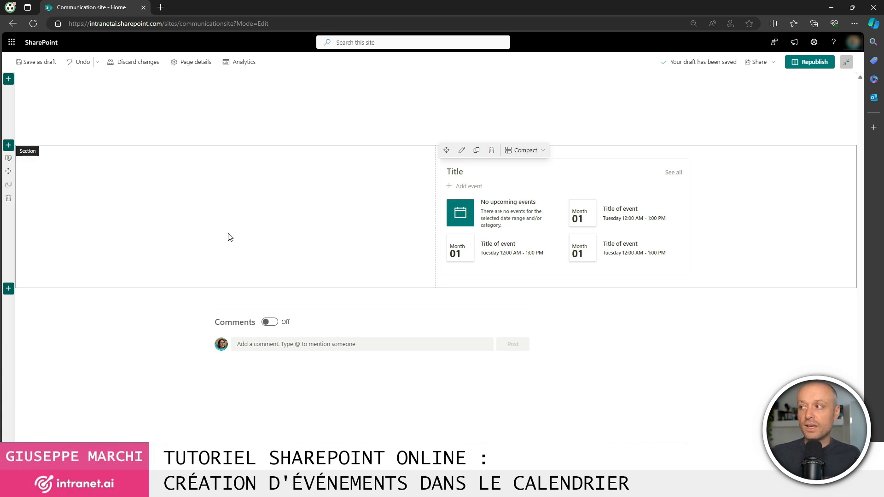
pyautogui.click(8, 158)
pyautogui.click(793, 152)
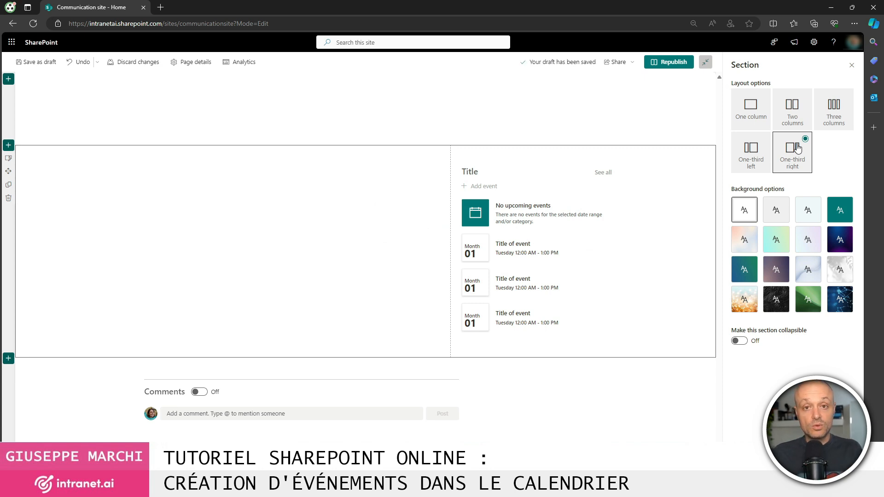
pyautogui.moveTo(480, 165); pyautogui.dragTo(362, 102)
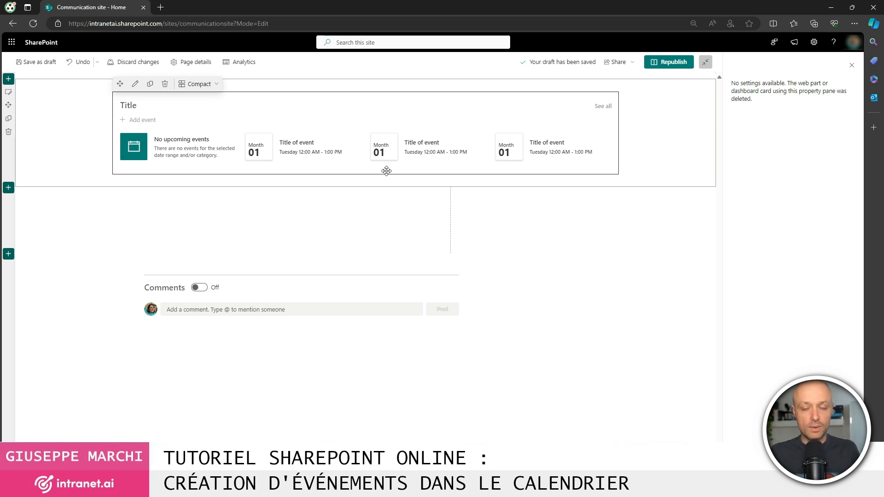
pyautogui.click(672, 63)
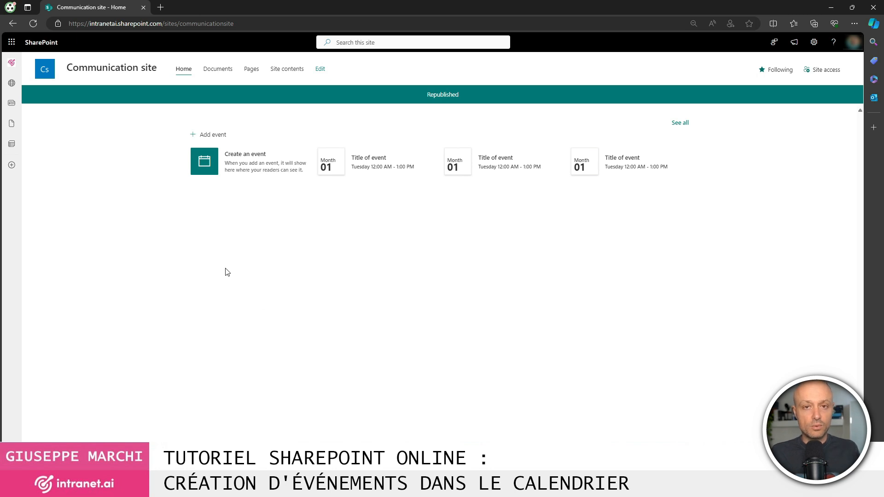
# Add a new event titled 'The title of the event', leaving All day off.
pyautogui.click(217, 138)
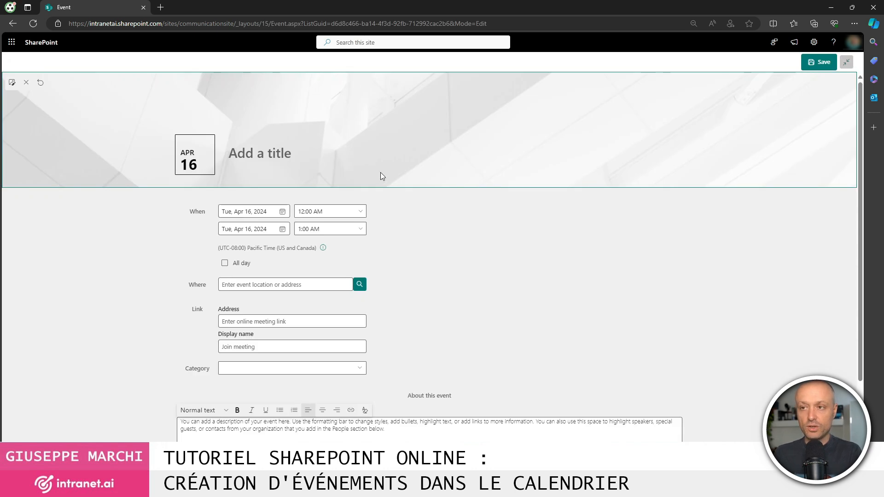
pyautogui.write('T')
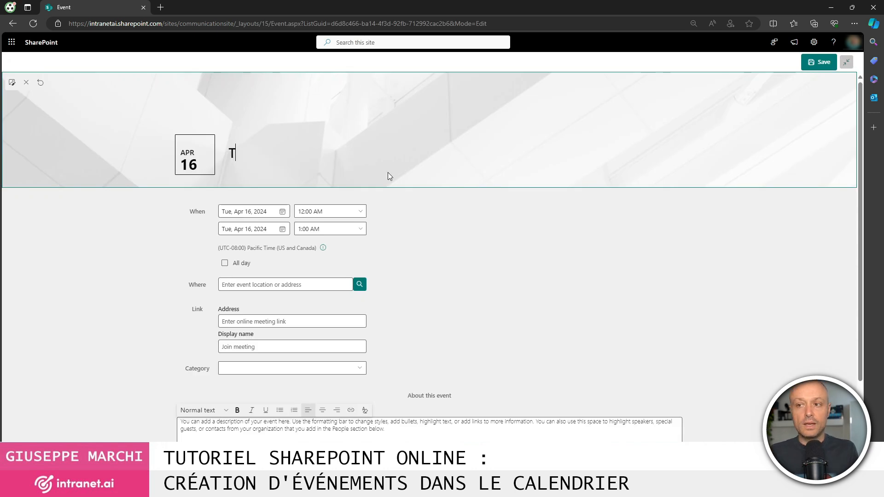
pyautogui.write('he title of the event')
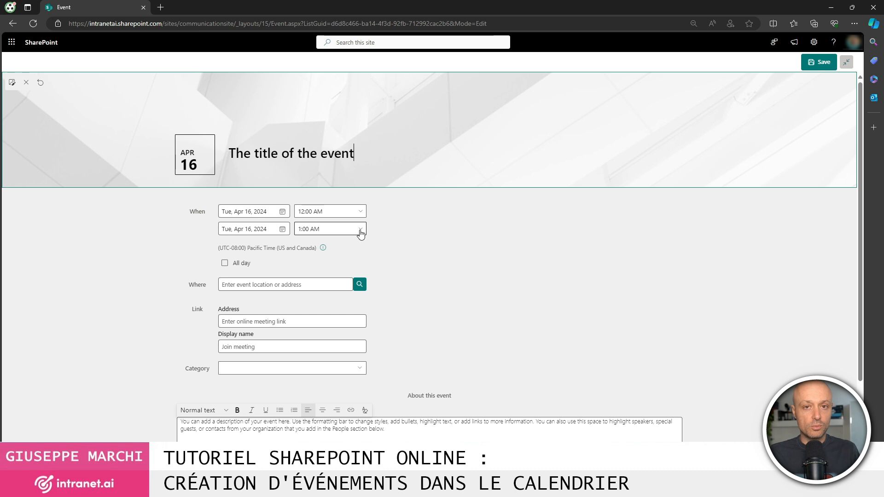
pyautogui.click(225, 264)
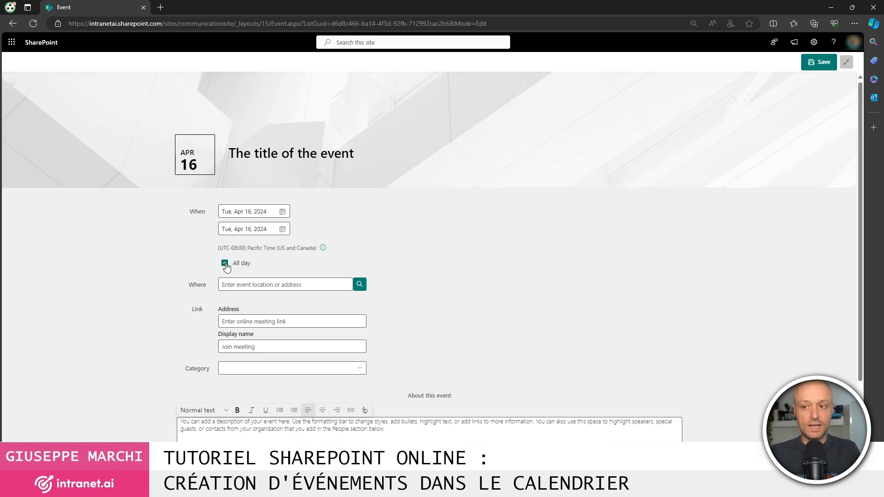
pyautogui.click(224, 263)
pyautogui.click(302, 284)
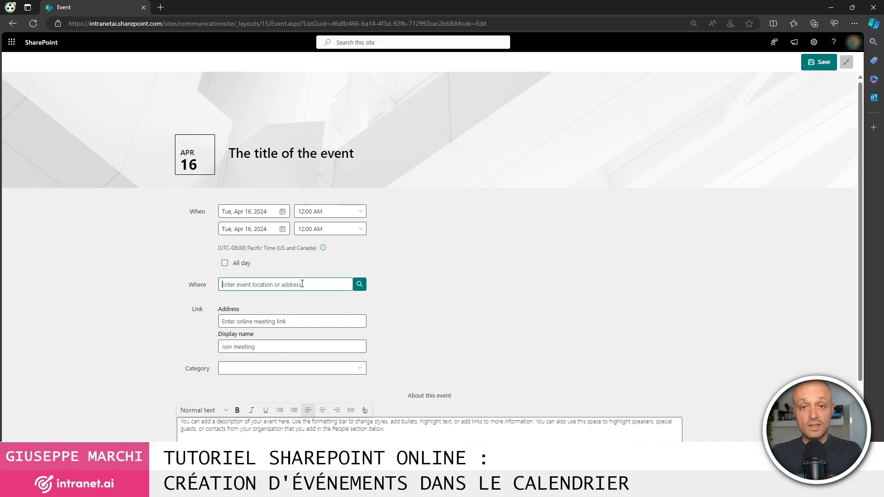
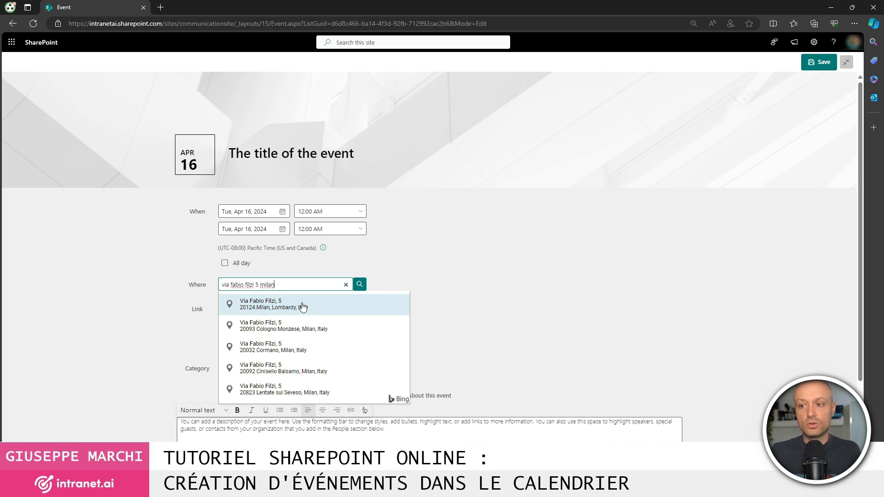
pyautogui.click(302, 307)
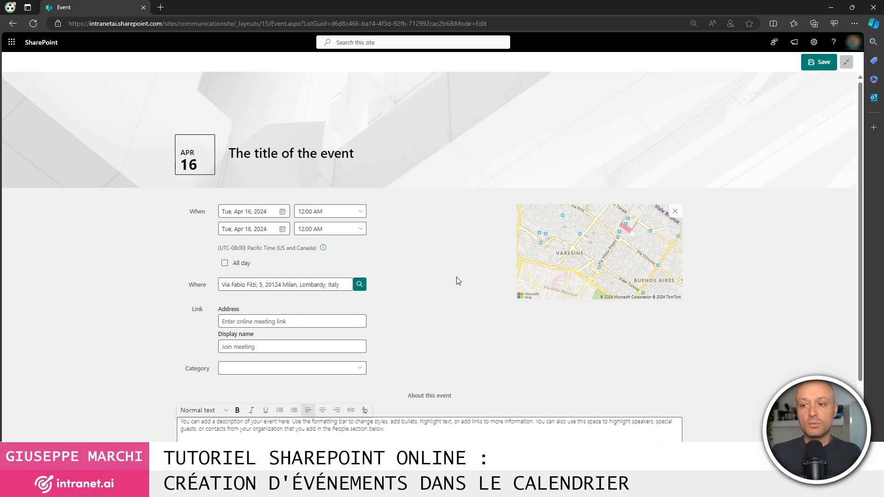
pyautogui.scroll(-1, 456, 277)
# Pass over the online meeting link fields and add a first participant from the directory.
pyautogui.click(282, 264)
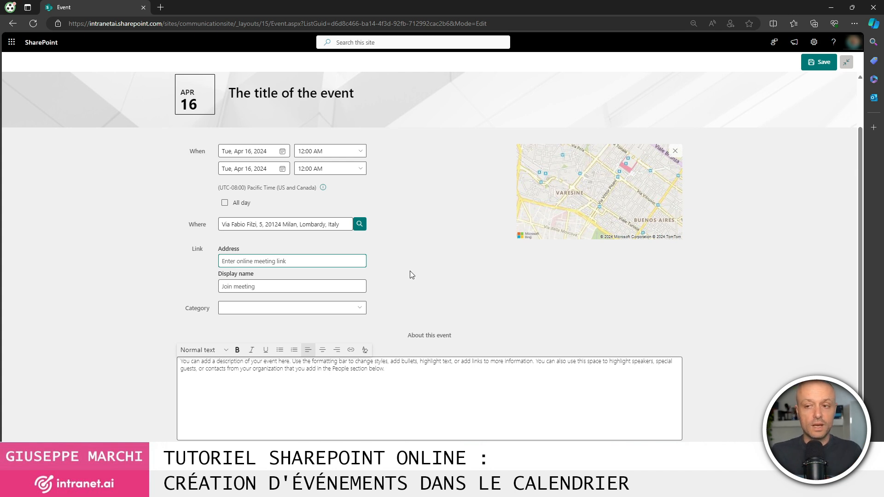
pyautogui.scroll(-1, 401, 270)
pyautogui.click(266, 236)
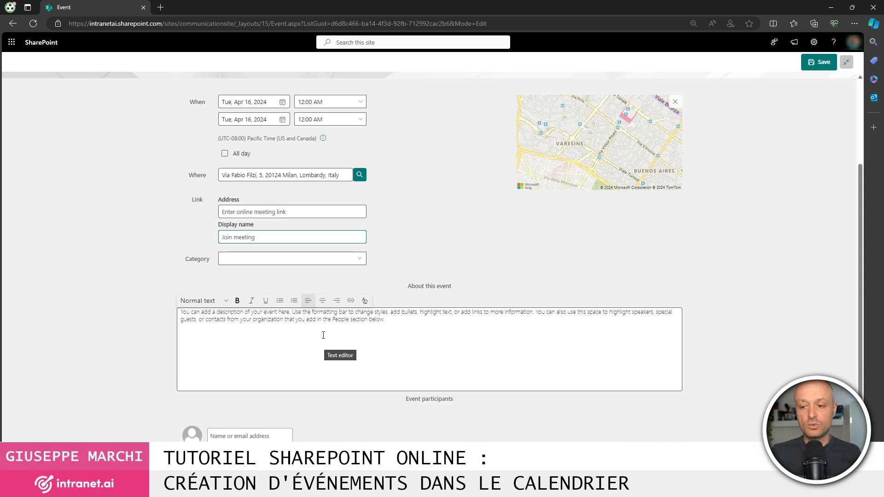
pyautogui.click(353, 427)
pyautogui.write('giorgio')
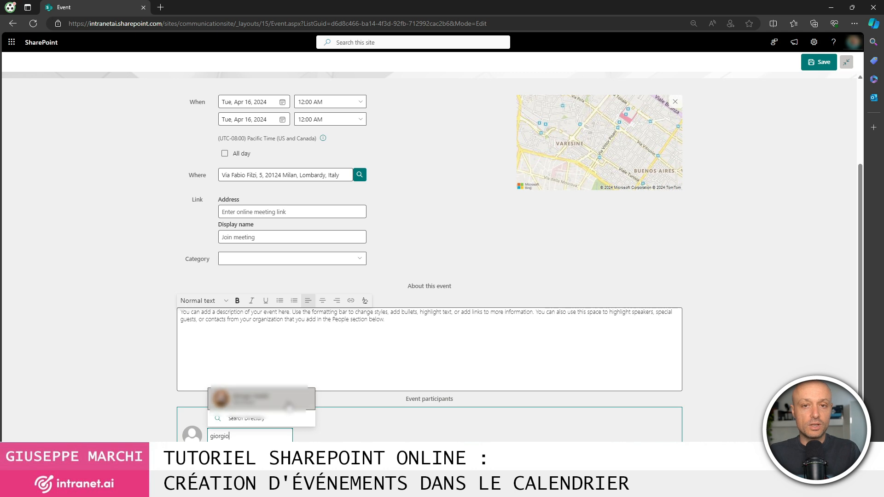
pyautogui.click(295, 401)
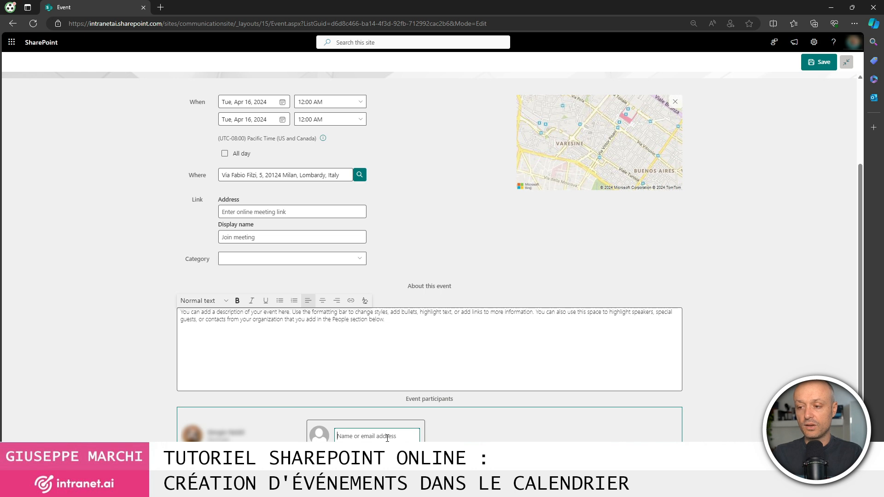
# Add a second participant from the directory and save the event.
pyautogui.write('aless')
pyautogui.doubleClick(376, 438)
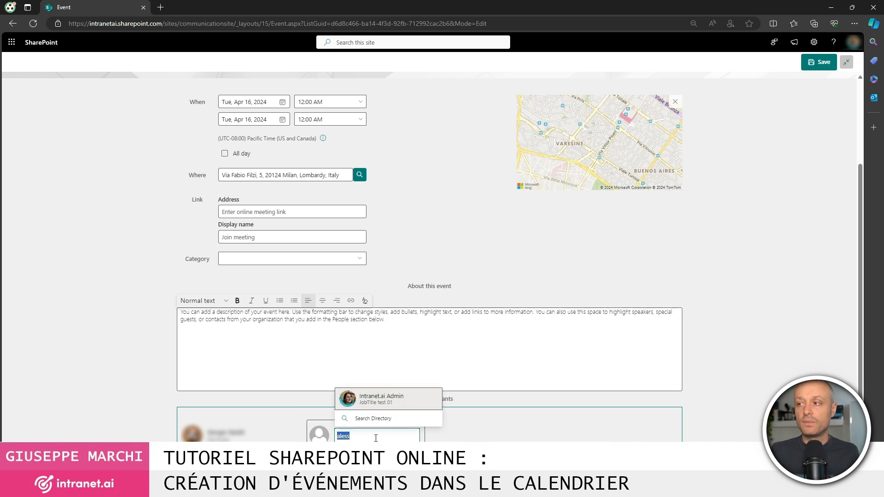
pyautogui.press('BackSpace')
pyautogui.write('sofia')
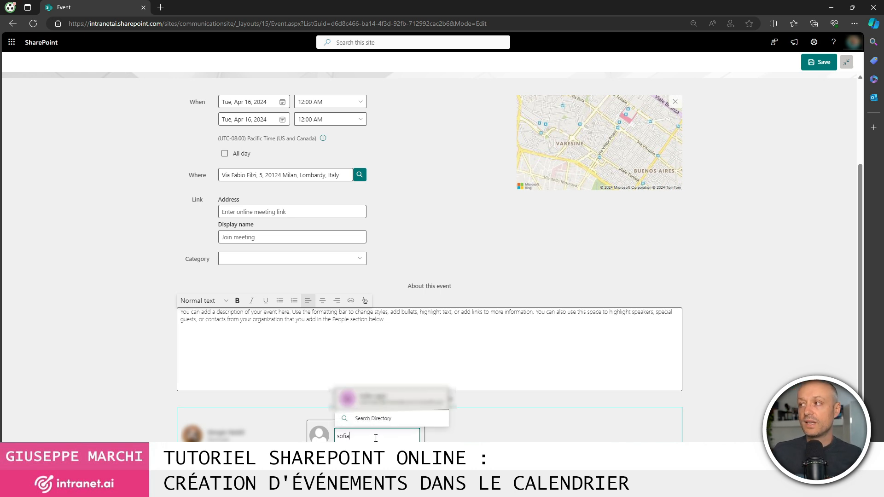
pyautogui.click(382, 398)
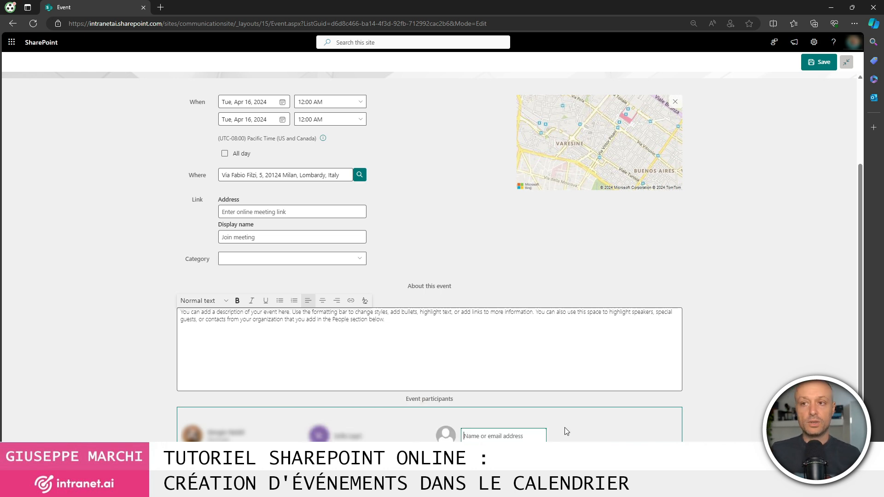
pyautogui.scroll(3, 560, 417)
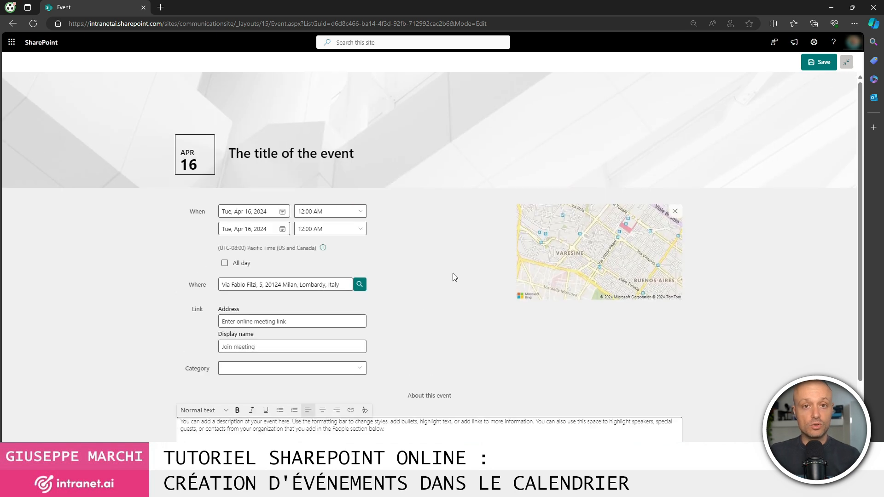
pyautogui.click(818, 64)
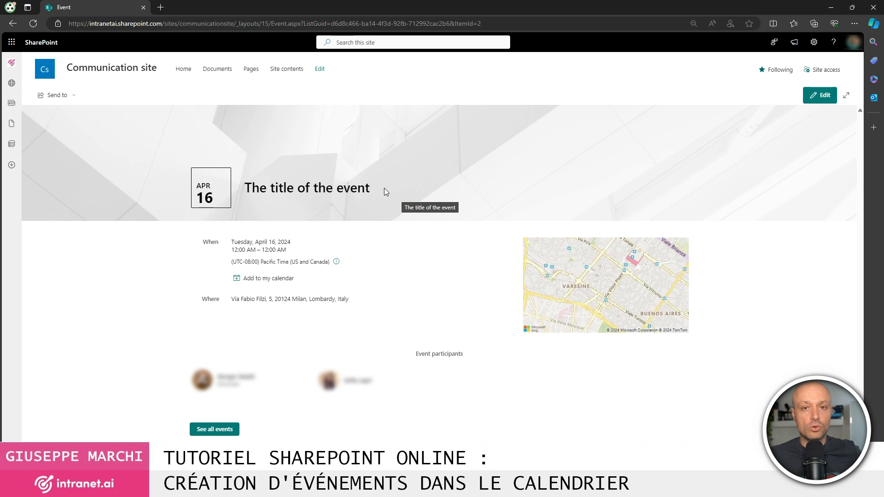
# Return to the Communication site's Home page via the site navigation.
pyautogui.click(184, 70)
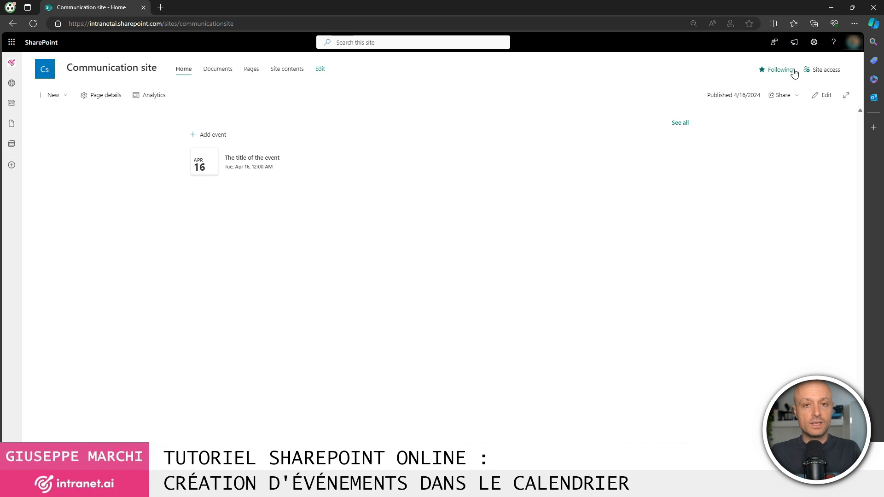
# Open the Events list from Site contents to see its April 2024 calendar.
pyautogui.click(813, 42)
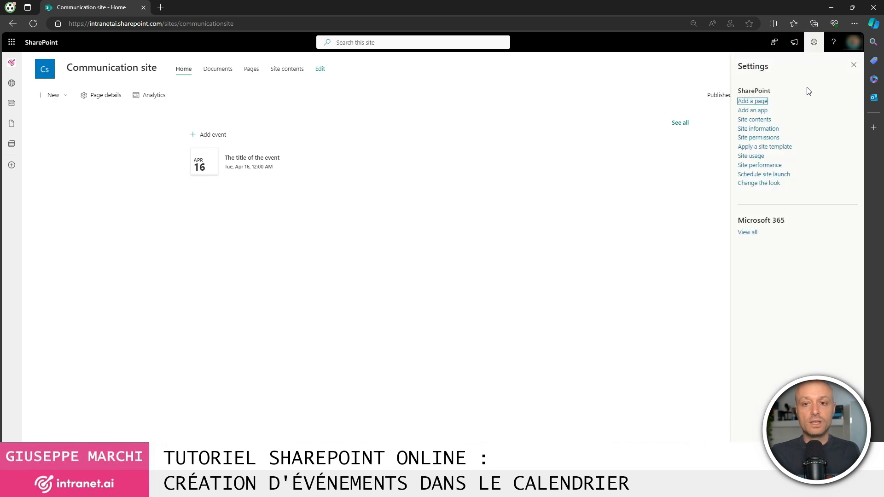
pyautogui.click(751, 122)
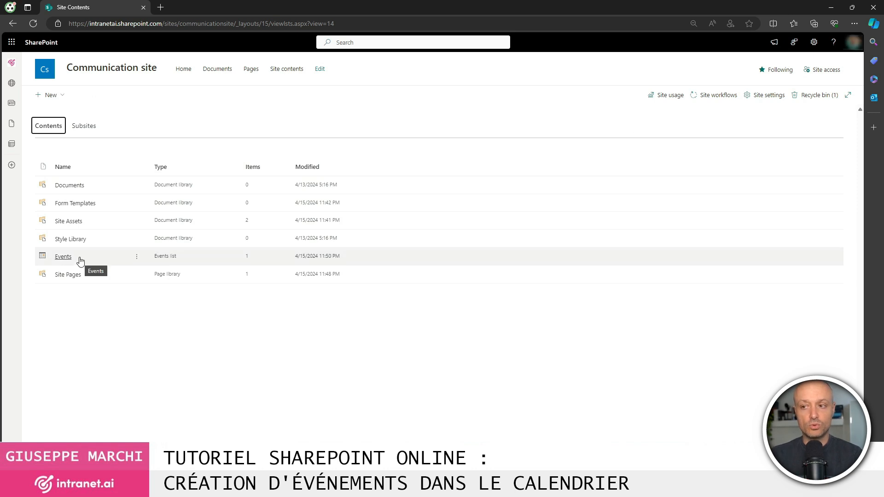
pyautogui.click(63, 258)
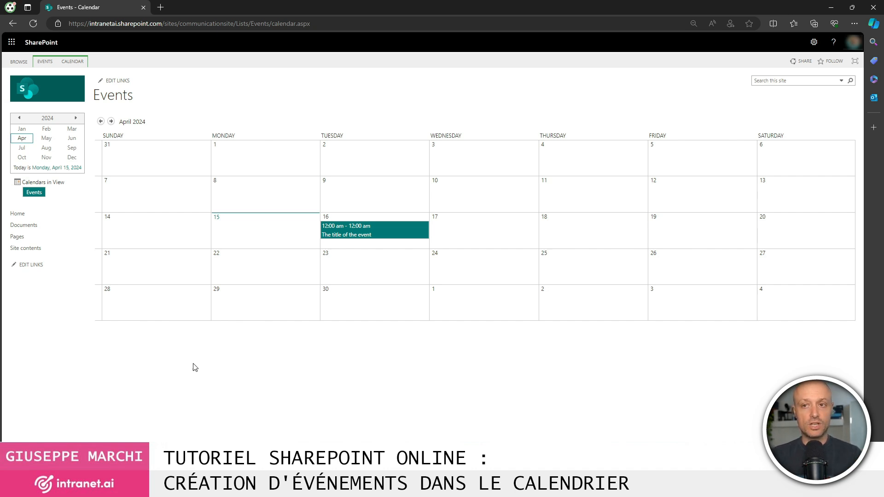
# Try adding an April 30 event, cancel the form, and browse the Events and Calendar ribbon tabs.
pyautogui.moveTo(402, 240)
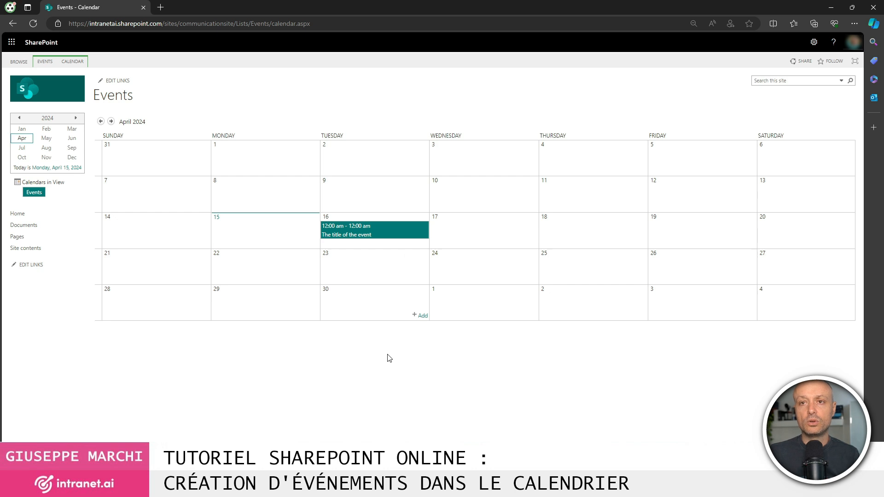
pyautogui.click(424, 316)
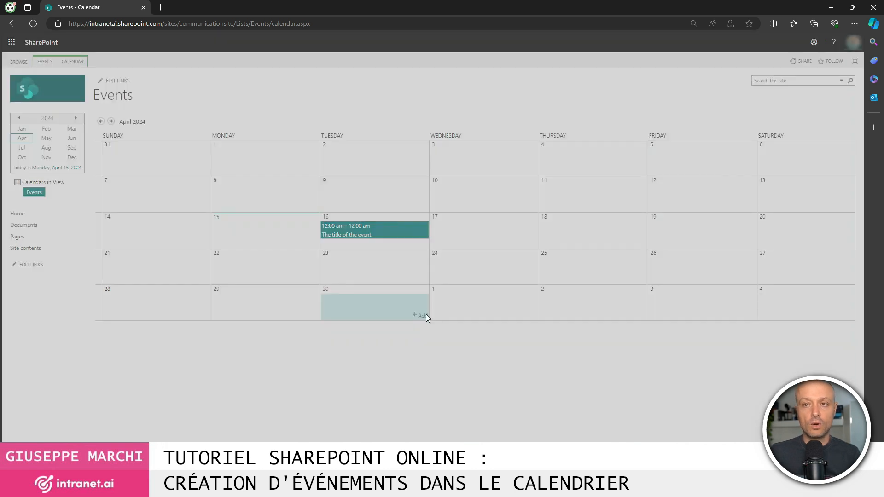
pyautogui.click(555, 116)
pyautogui.click(39, 63)
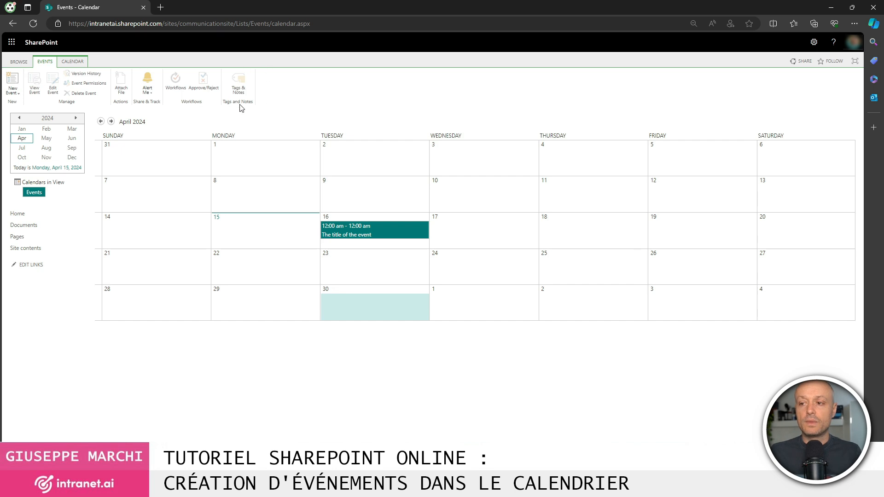
pyautogui.click(72, 63)
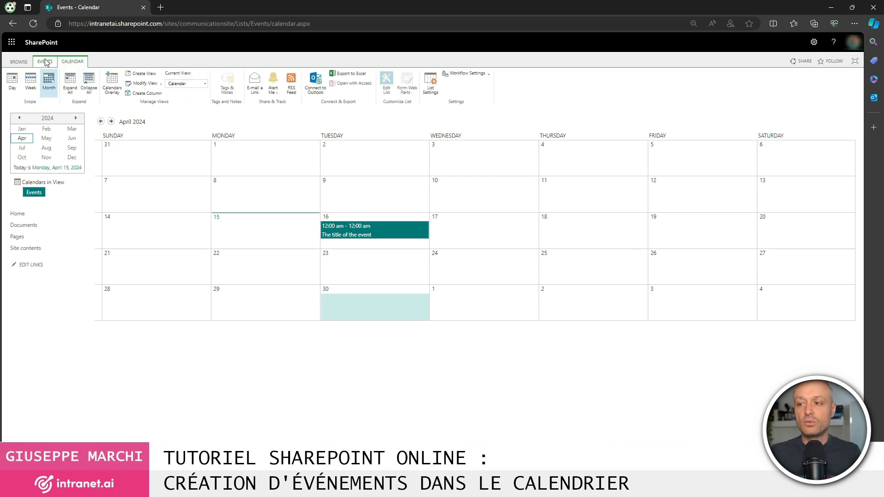
pyautogui.click(44, 62)
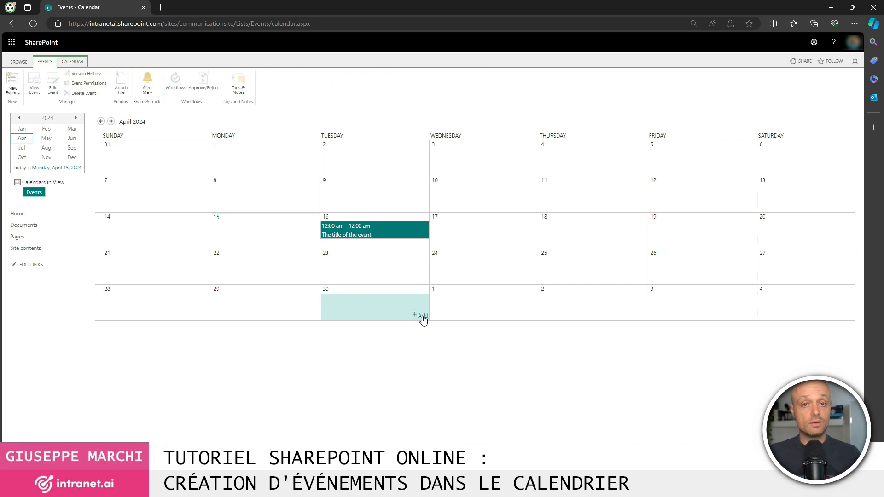
pyautogui.click(417, 318)
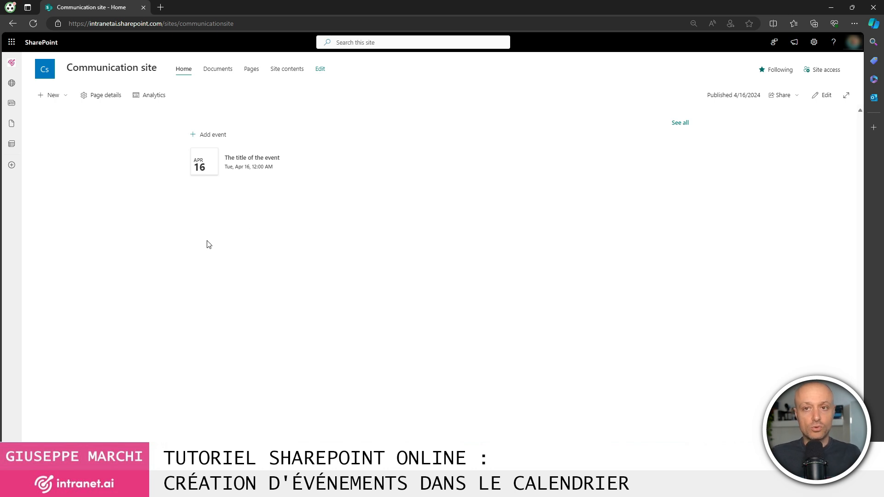
# Create a blank list named 'Calendar' from New > List.
pyautogui.click(62, 95)
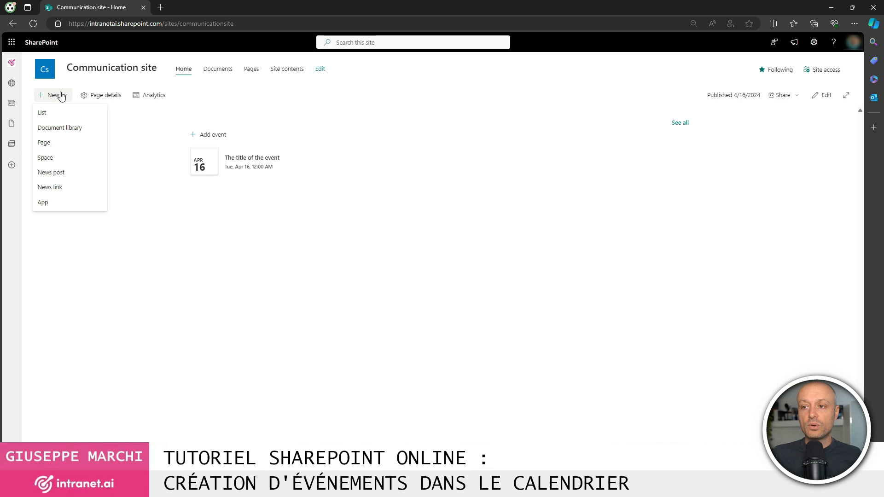
pyautogui.click(80, 116)
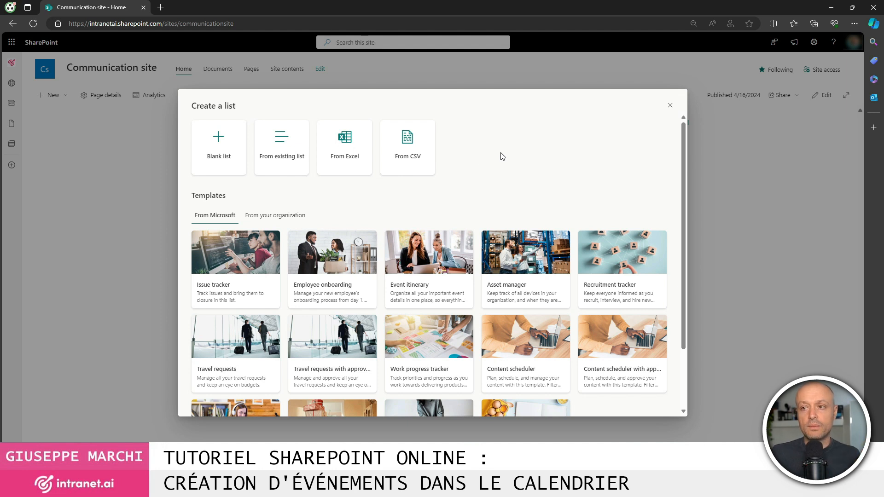
pyautogui.scroll(-2, 446, 235)
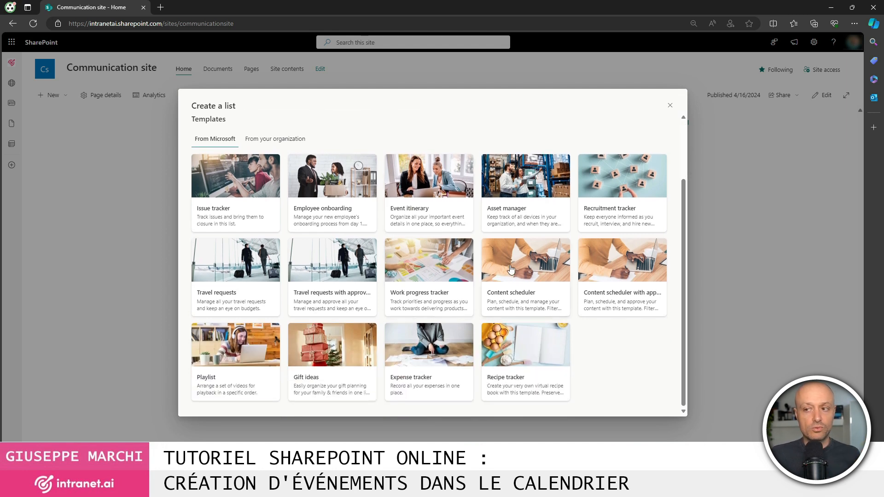
pyautogui.scroll(2, 345, 243)
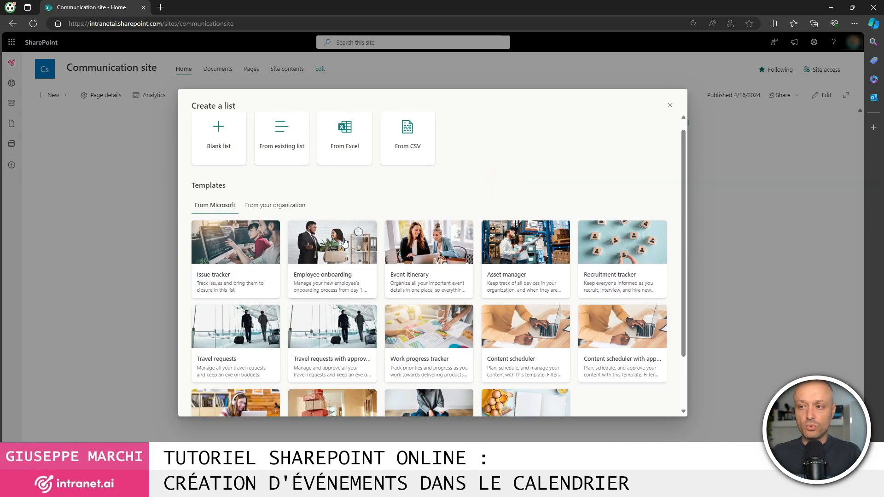
pyautogui.click(225, 154)
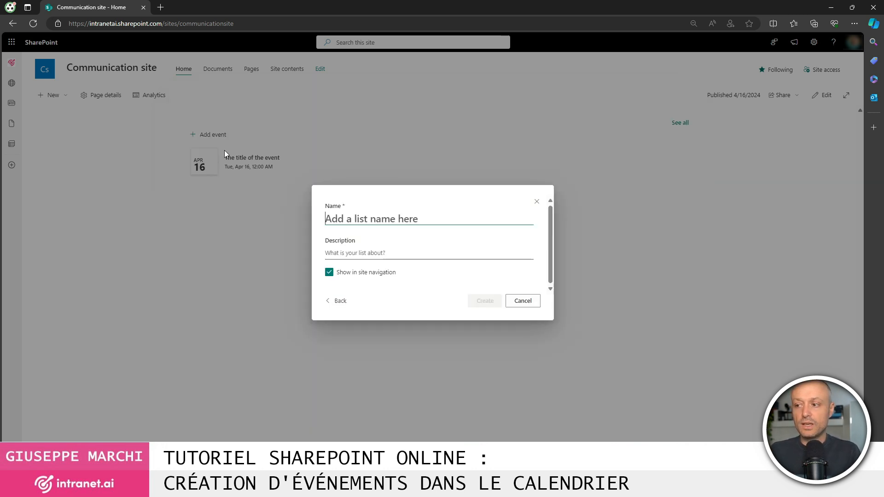
pyautogui.write('Calendar')
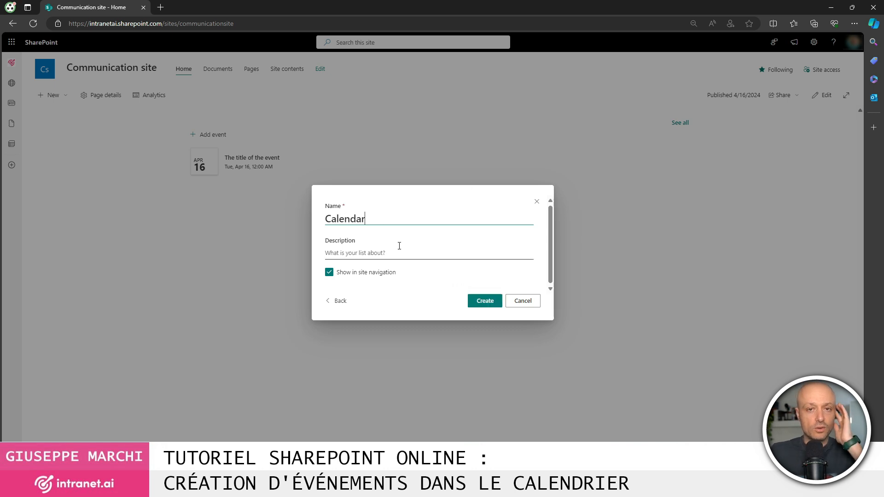
pyautogui.click(497, 301)
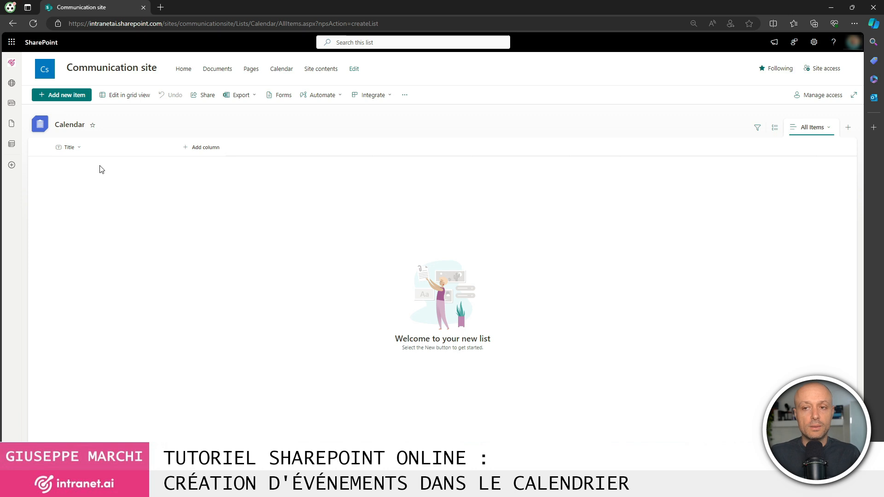
# Add a 'Start date' date-and-time column with Include Time turned on.
pyautogui.click(213, 148)
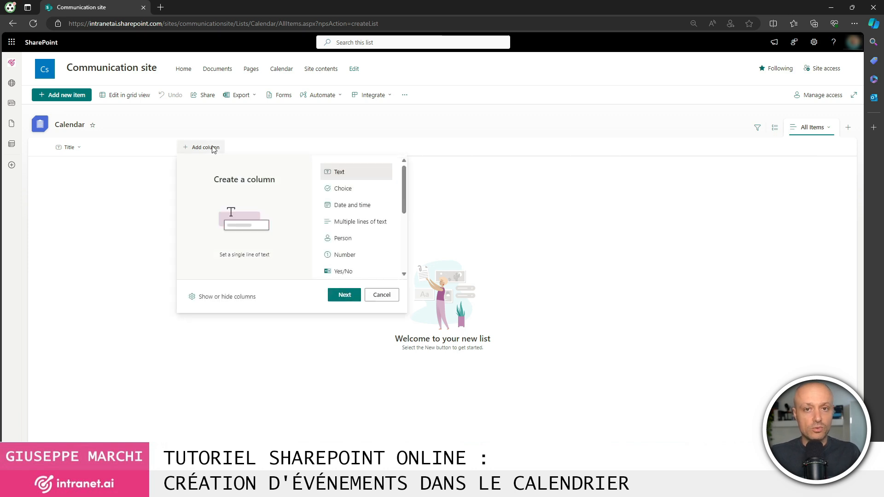
pyautogui.click(362, 208)
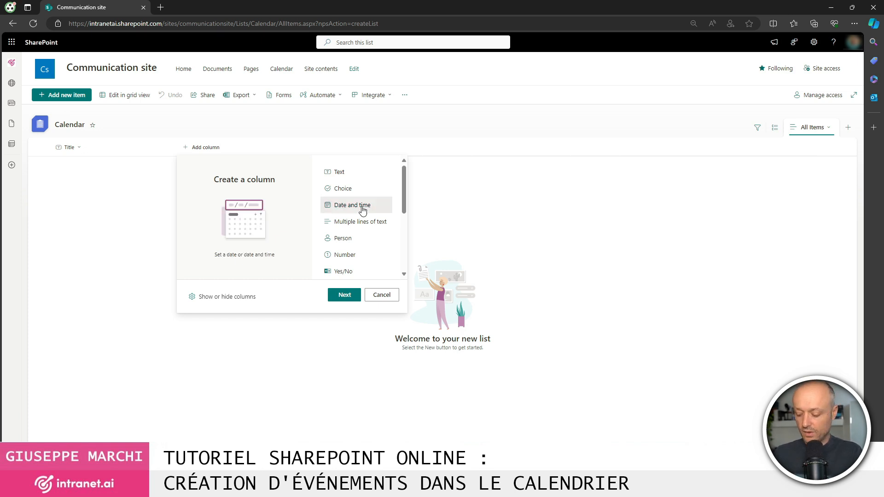
pyautogui.click(343, 295)
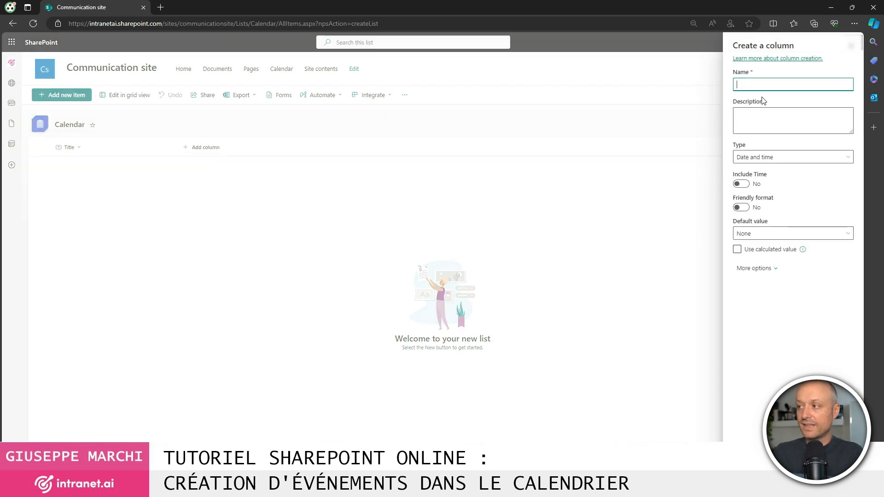
pyautogui.write('Start date')
pyautogui.click(741, 184)
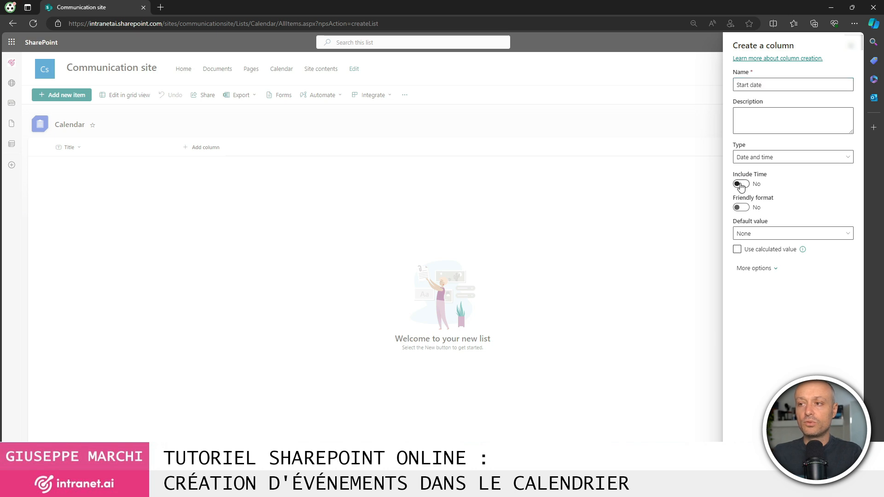
pyautogui.click(749, 462)
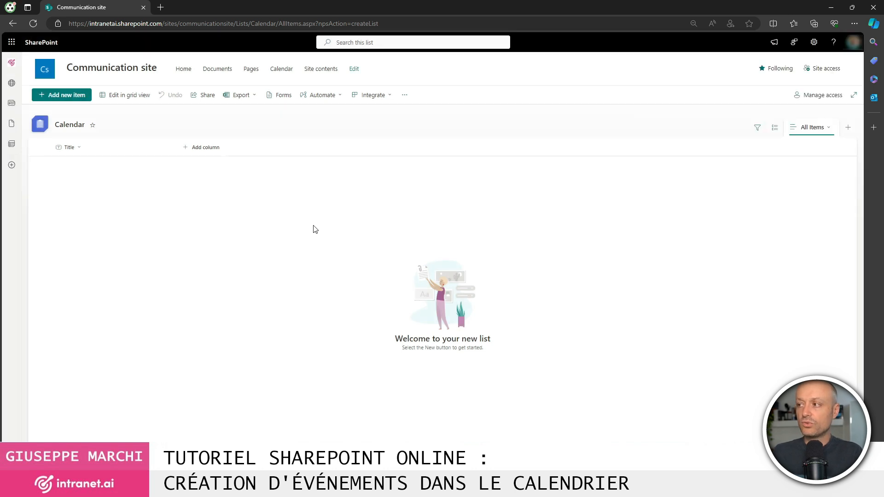
# Add an 'End date' date-and-time column with Include Time turned on.
pyautogui.click(270, 150)
pyautogui.click(402, 205)
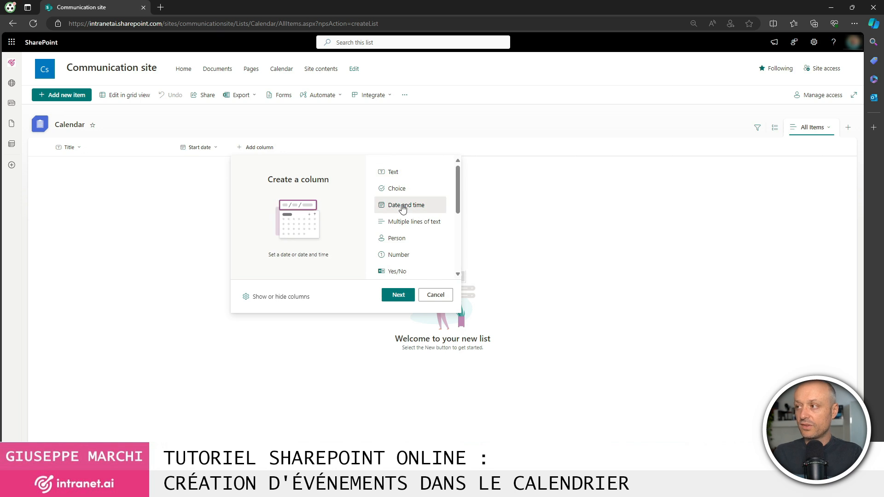
pyautogui.click(410, 296)
pyautogui.write('End date')
pyautogui.click(741, 184)
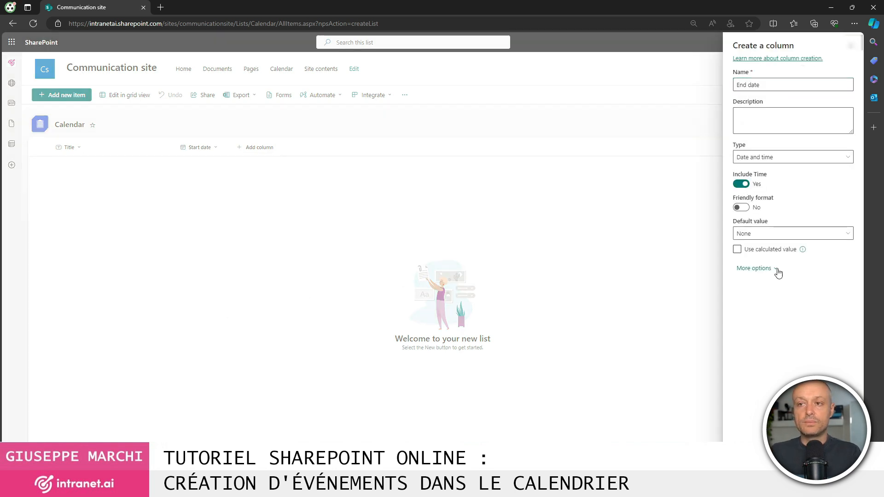
pyautogui.click(748, 462)
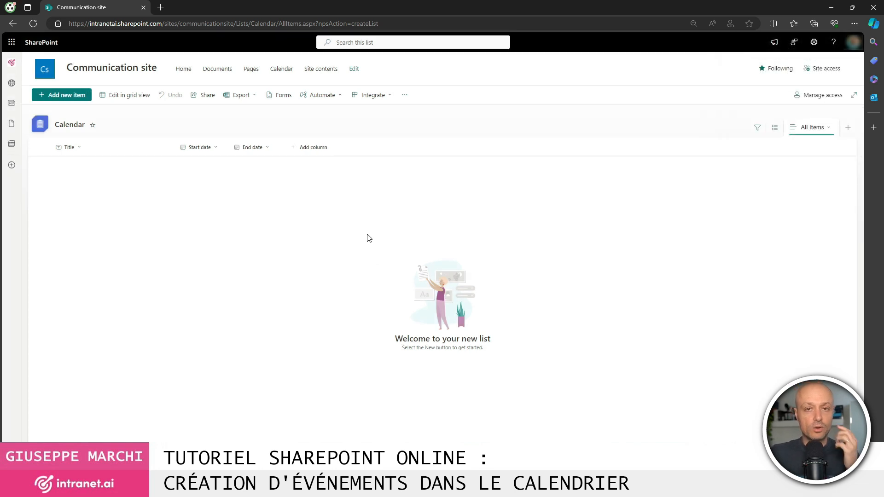
# Make the Start date column require information.
pyautogui.click(216, 150)
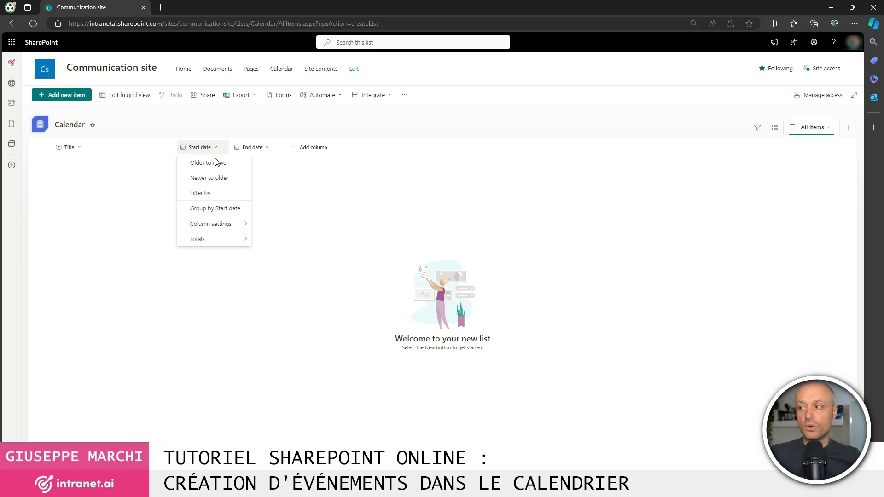
pyautogui.moveTo(226, 224)
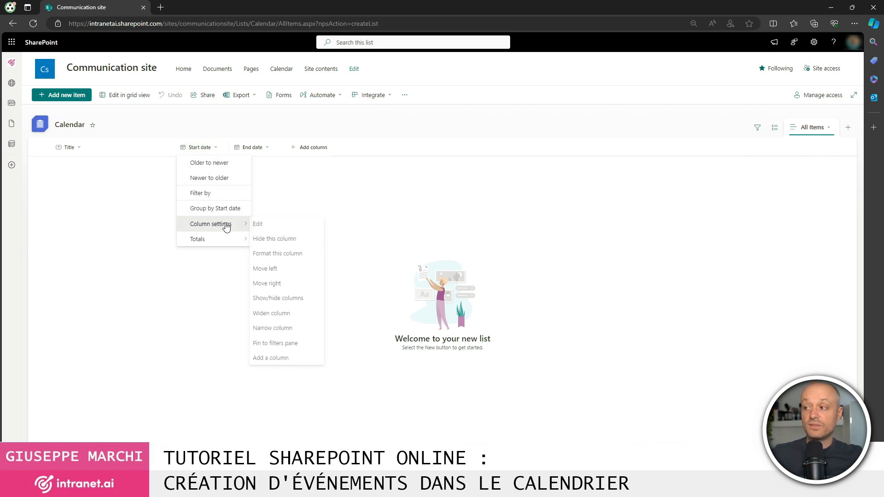
pyautogui.click(282, 225)
pyautogui.click(754, 268)
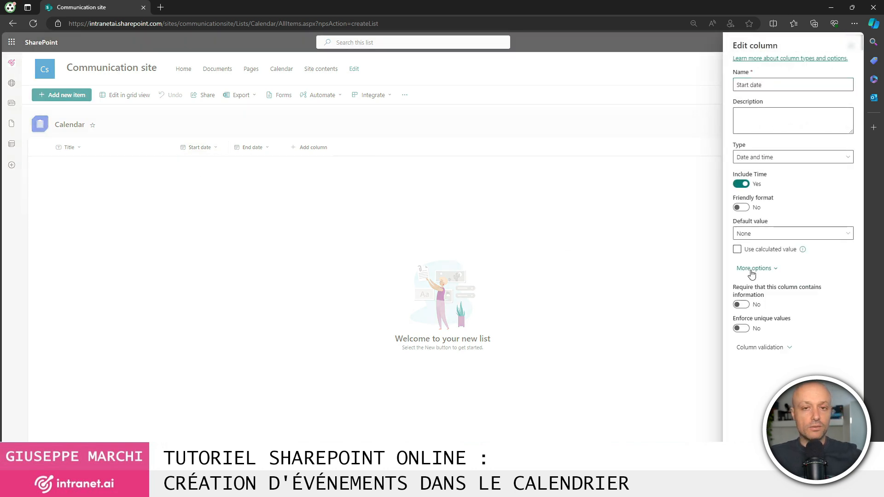
pyautogui.click(748, 304)
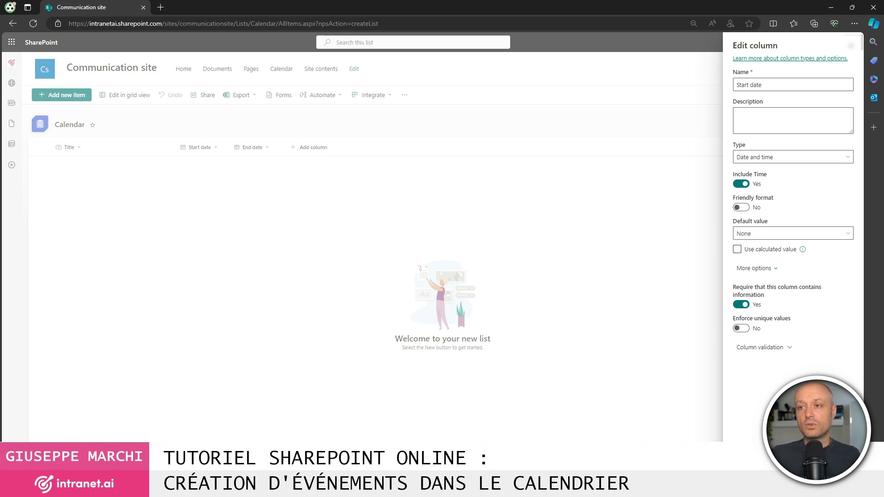
pyautogui.click(267, 148)
# Make the End date column require information.
pyautogui.moveTo(292, 225)
pyautogui.click(323, 224)
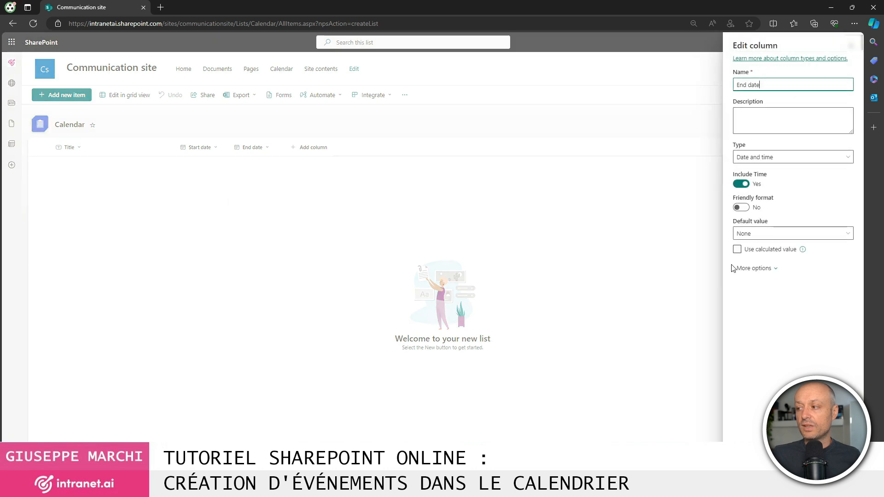
pyautogui.click(757, 268)
pyautogui.click(742, 305)
pyautogui.click(750, 462)
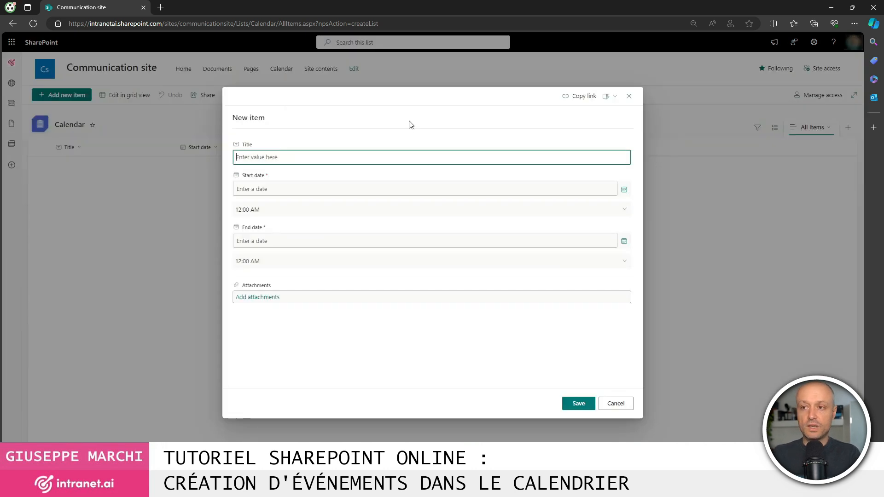
# Add a 'Test event' item on 4/15/2024, running from 12:00 AM to 2:00 PM.
pyautogui.write('Test event')
pyautogui.click(280, 193)
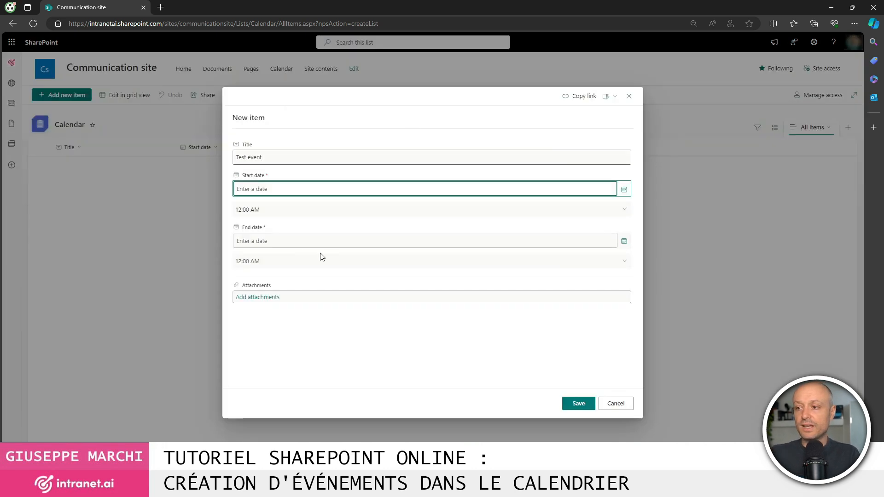
pyautogui.click(629, 190)
pyautogui.click(624, 190)
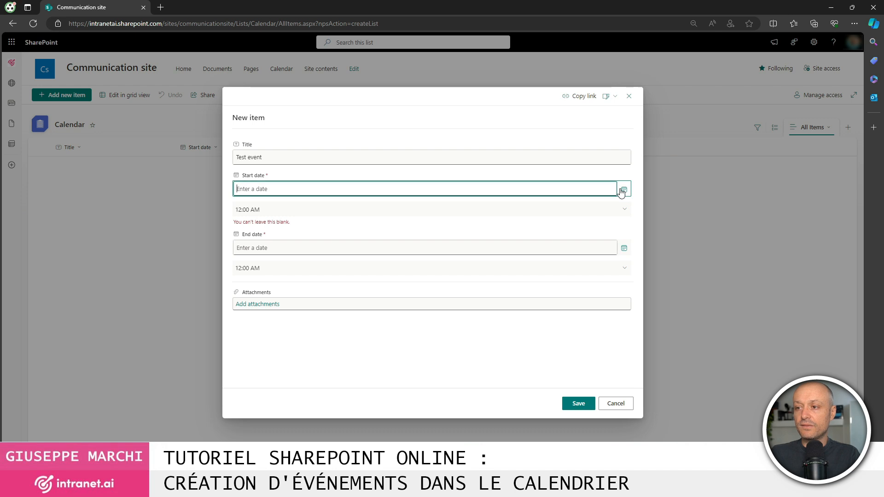
pyautogui.click(253, 241)
pyautogui.click(623, 240)
pyautogui.click(254, 295)
pyautogui.click(627, 260)
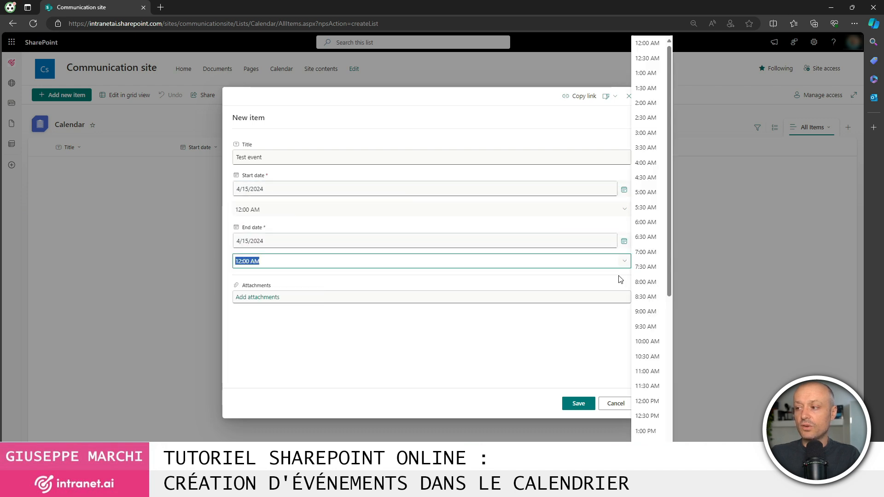
pyautogui.write('2:00 PM')
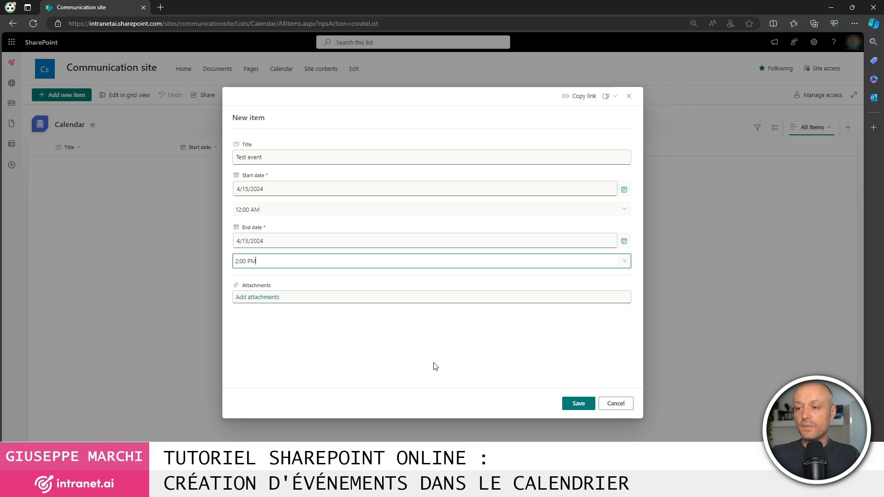
pyautogui.click(578, 403)
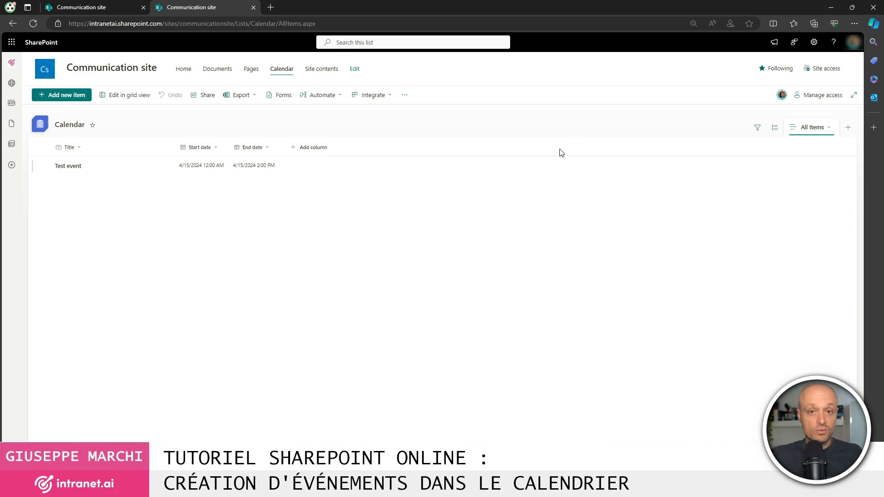
# From the Calendar list's settings, start creating a new Calendar View.
pyautogui.click(814, 42)
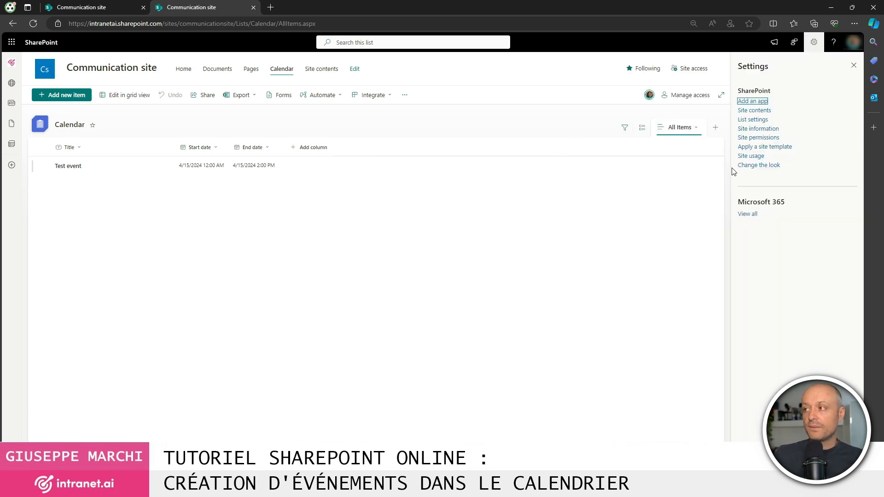
pyautogui.click(755, 120)
pyautogui.scroll(-1, 187, 326)
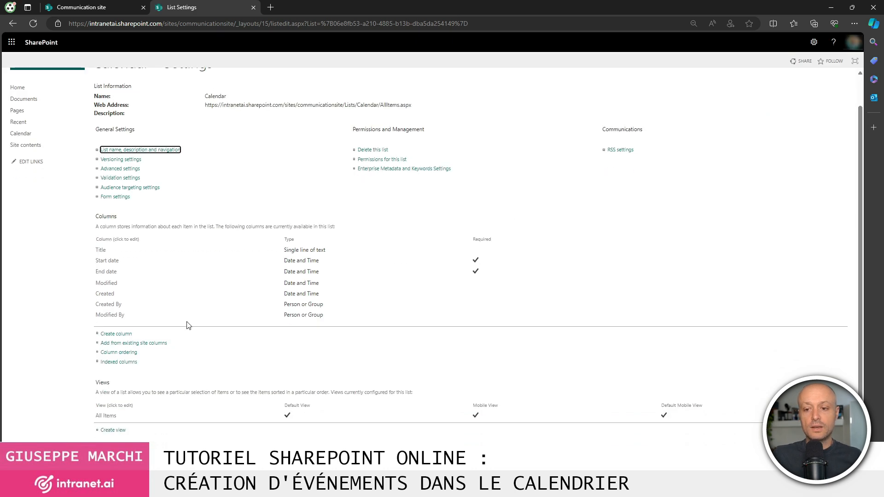
pyautogui.click(113, 429)
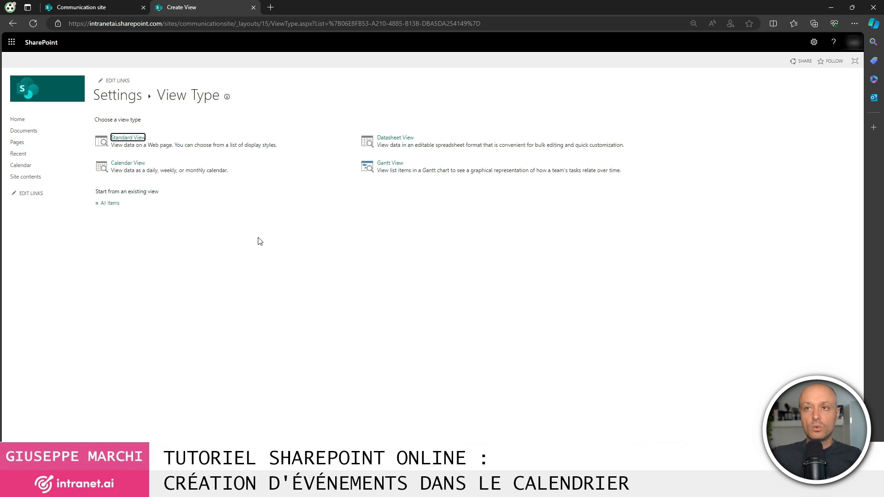
pyautogui.click(129, 163)
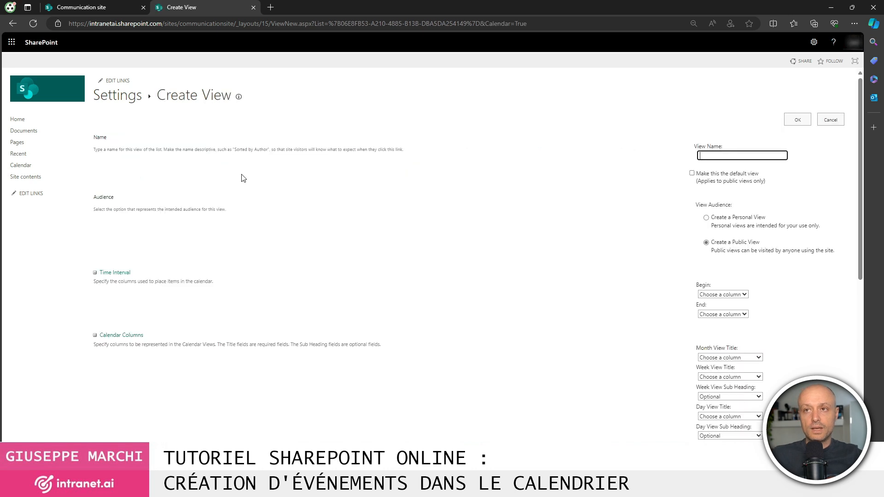
# Name the view 'Calendar' with events beginning at Start date and ending at End date.
pyautogui.write('Calendar')
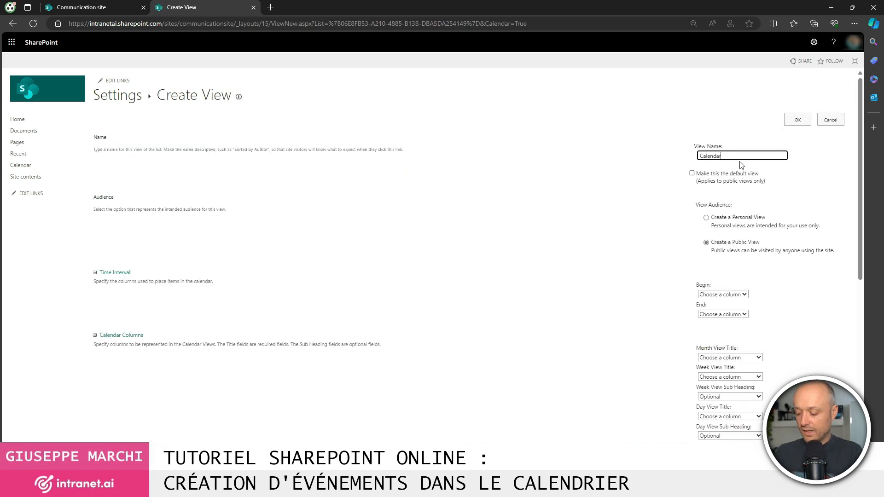
pyautogui.click(736, 295)
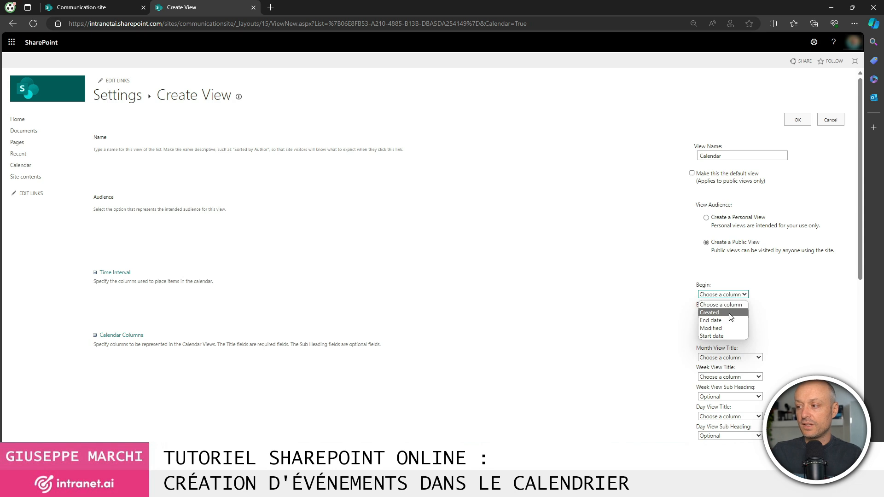
pyautogui.click(722, 337)
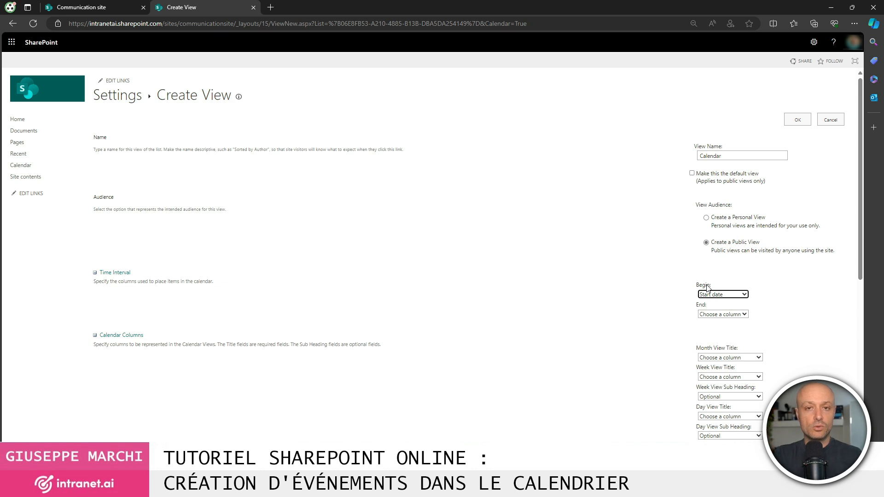
pyautogui.click(719, 315)
pyautogui.click(724, 348)
pyautogui.click(719, 316)
pyautogui.click(702, 340)
pyautogui.click(664, 324)
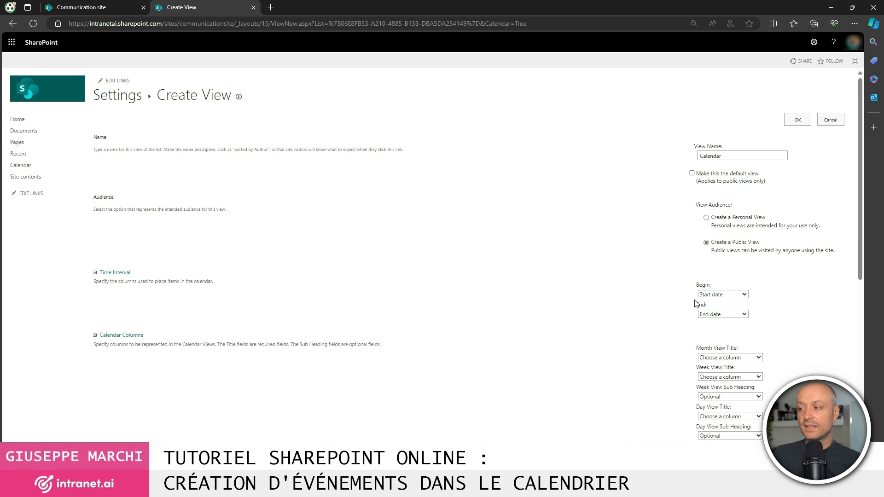
# Use Title for the month, week and day view titles and sub-headings, then save the view.
pyautogui.scroll(-2, 817, 333)
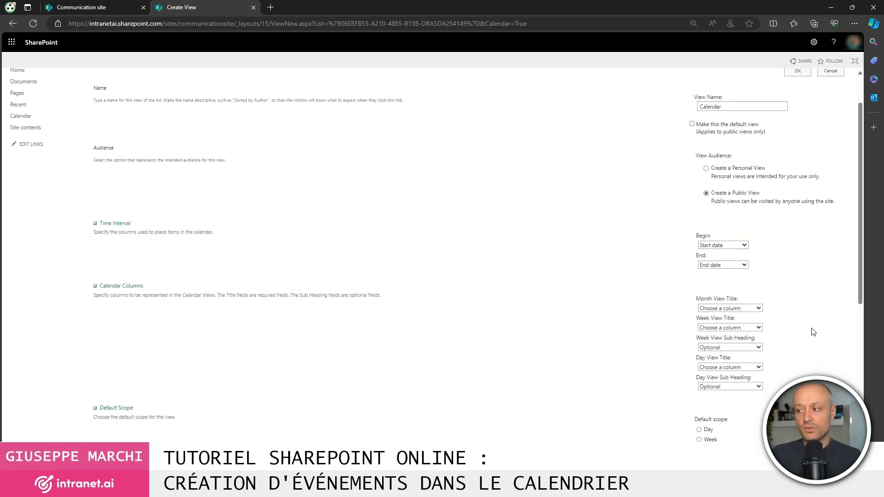
pyautogui.click(739, 236)
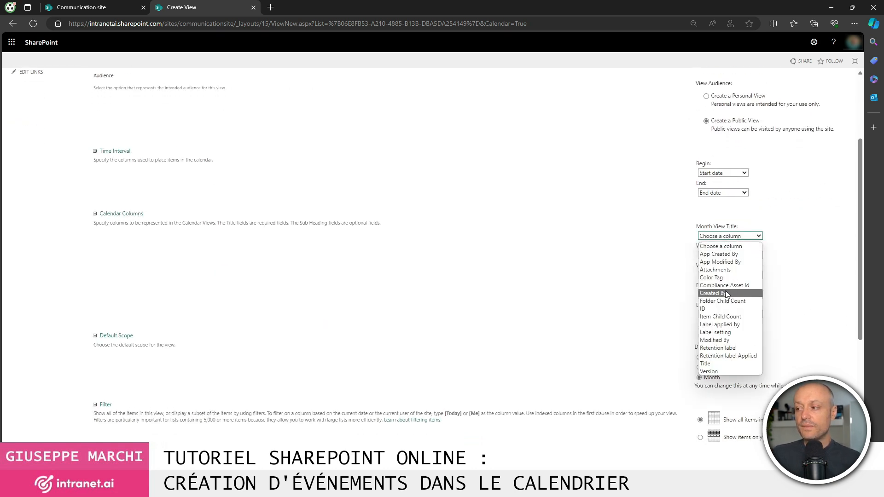
pyautogui.click(716, 364)
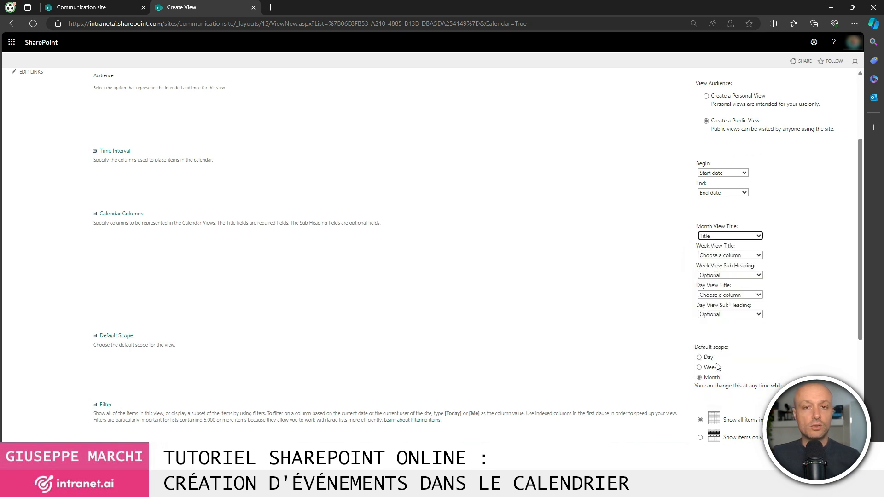
pyautogui.click(736, 256)
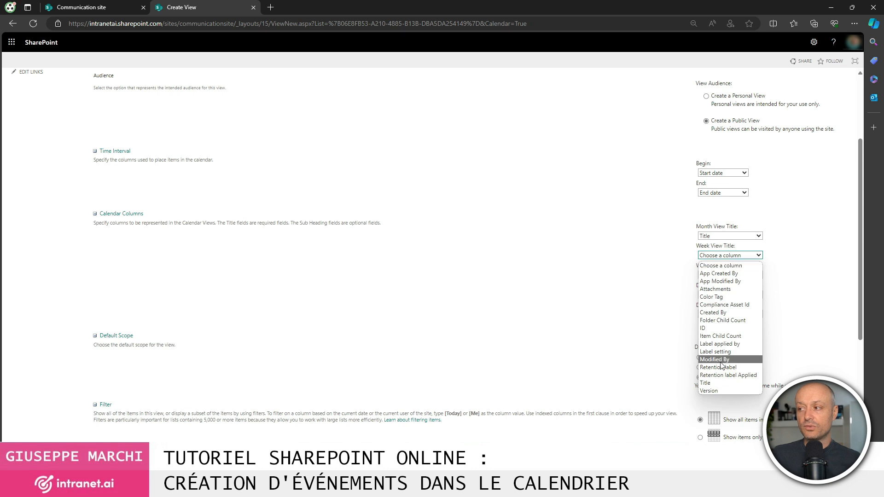
pyautogui.click(716, 383)
pyautogui.click(720, 275)
pyautogui.click(722, 406)
pyautogui.click(729, 295)
pyautogui.click(719, 421)
pyautogui.click(728, 314)
pyautogui.click(718, 441)
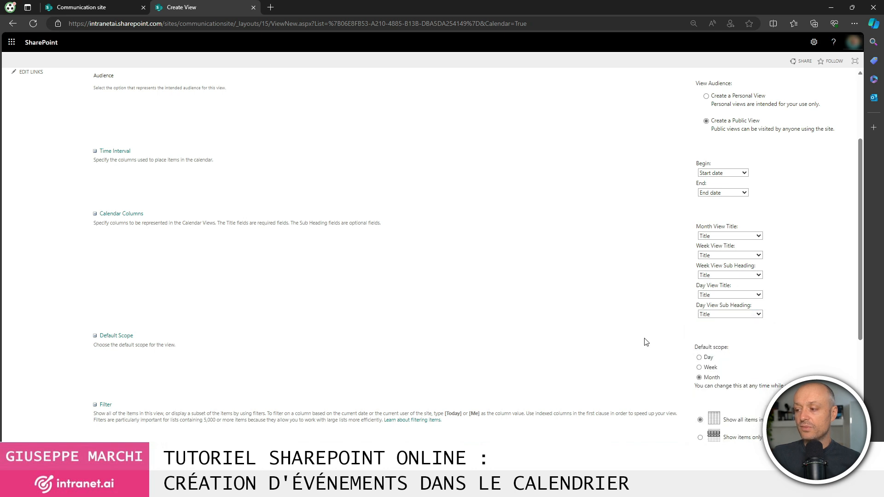
pyautogui.scroll(3, 644, 290)
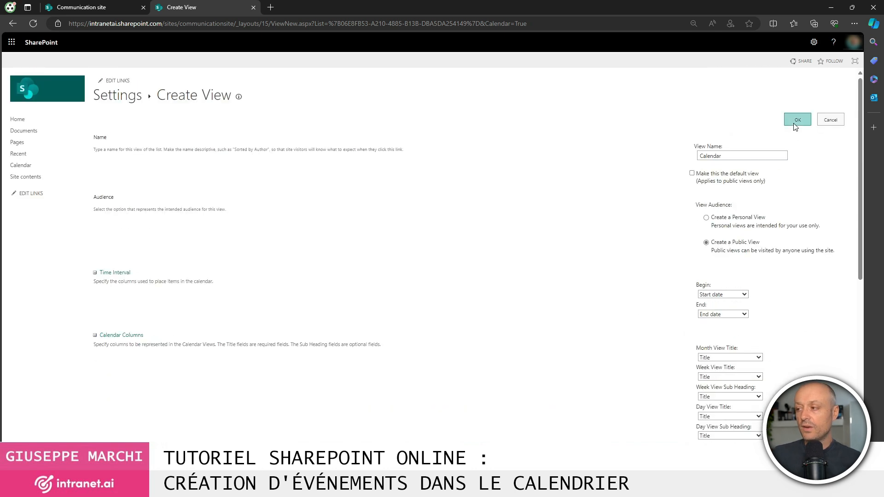
pyautogui.click(795, 122)
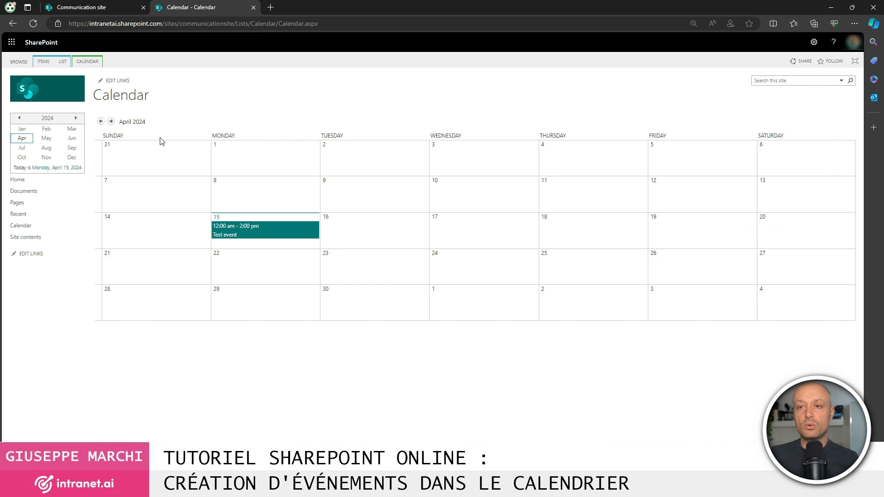